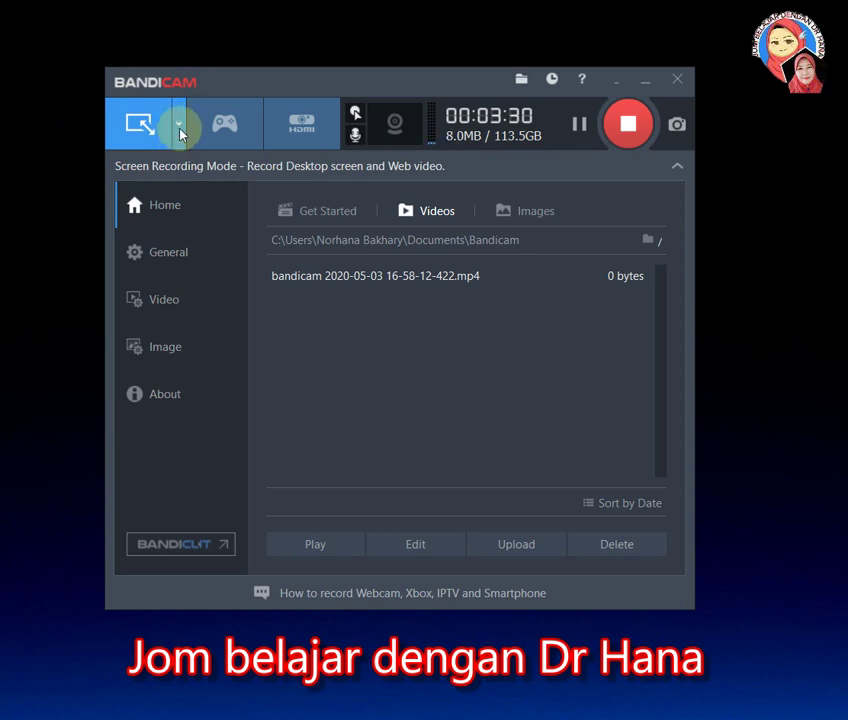
# Step: Review the screen recording area options, including rectangle sizes, fullscreen and around mouse, plus the game and device recording modes
pyautogui.click(180, 126)
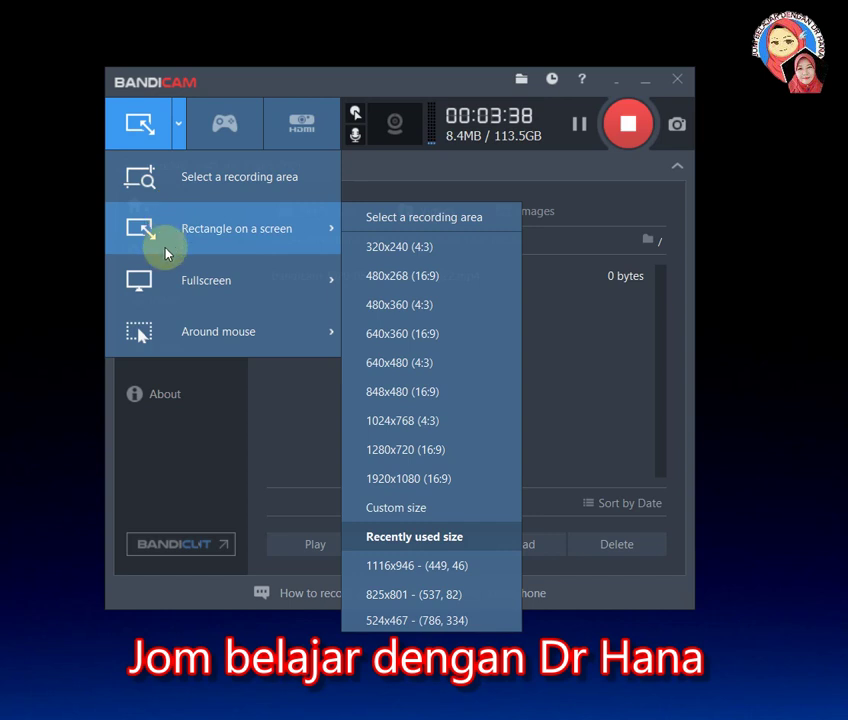
pyautogui.moveTo(153, 340)
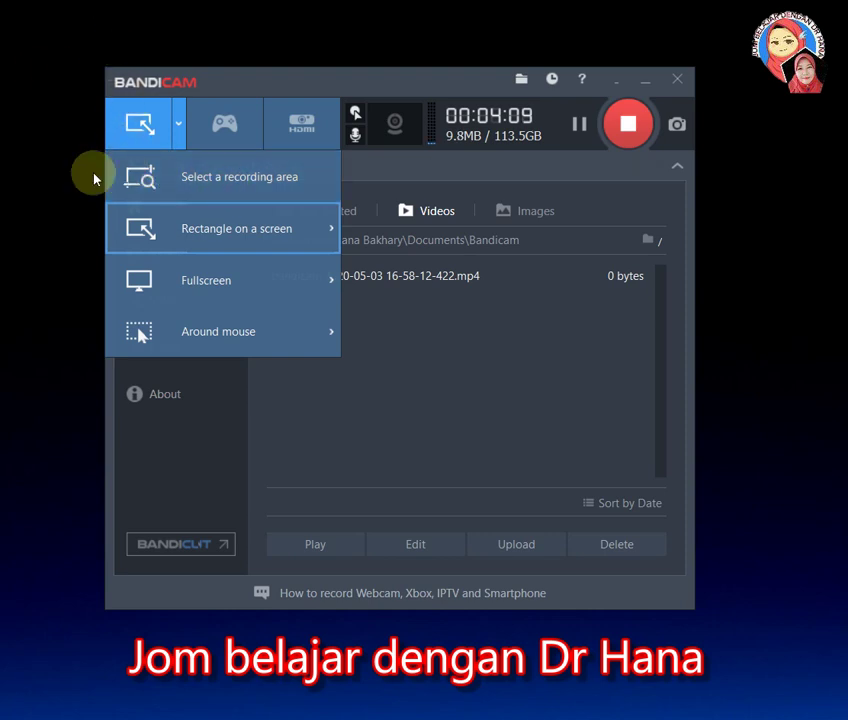
pyautogui.moveTo(205, 230)
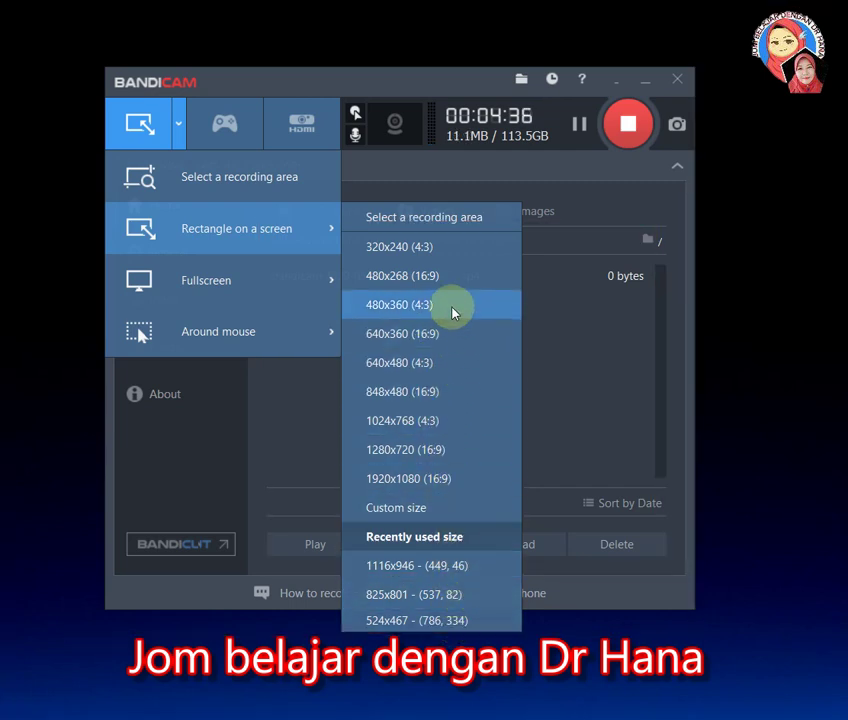
pyautogui.moveTo(152, 279)
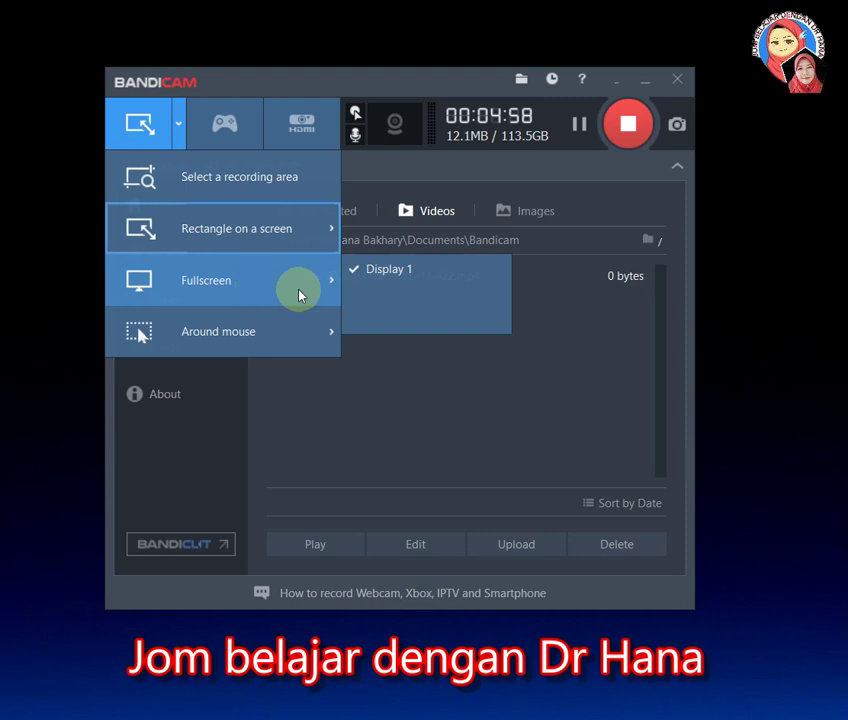
pyautogui.moveTo(263, 335)
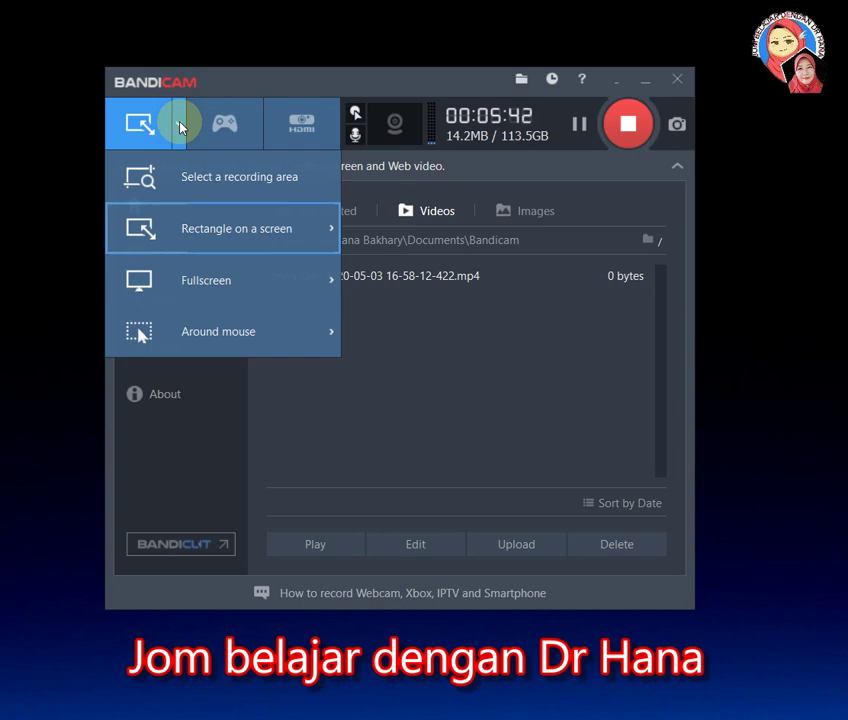
pyautogui.click(182, 127)
pyautogui.click(182, 127)
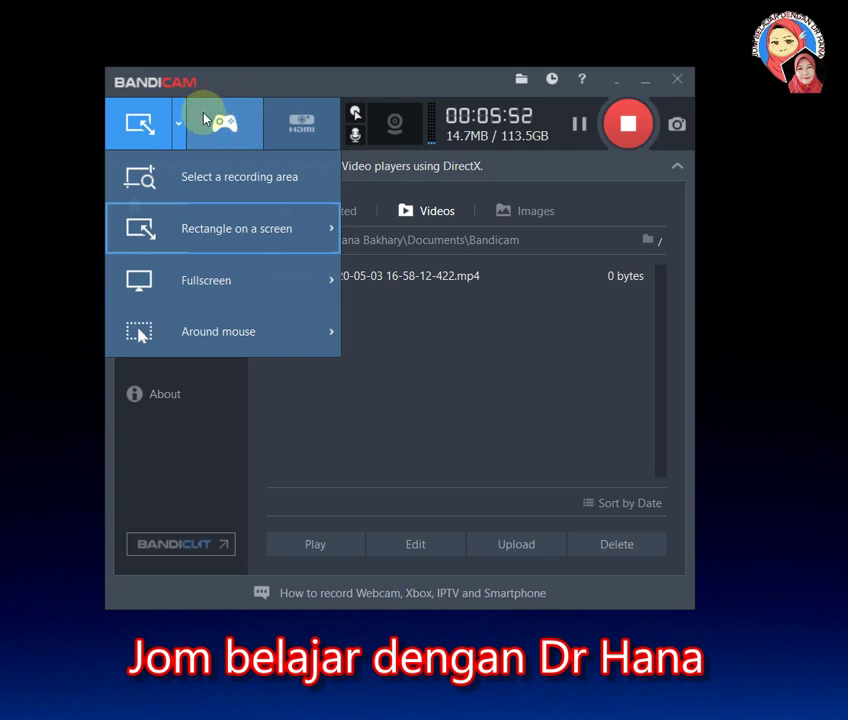
pyautogui.click(743, 291)
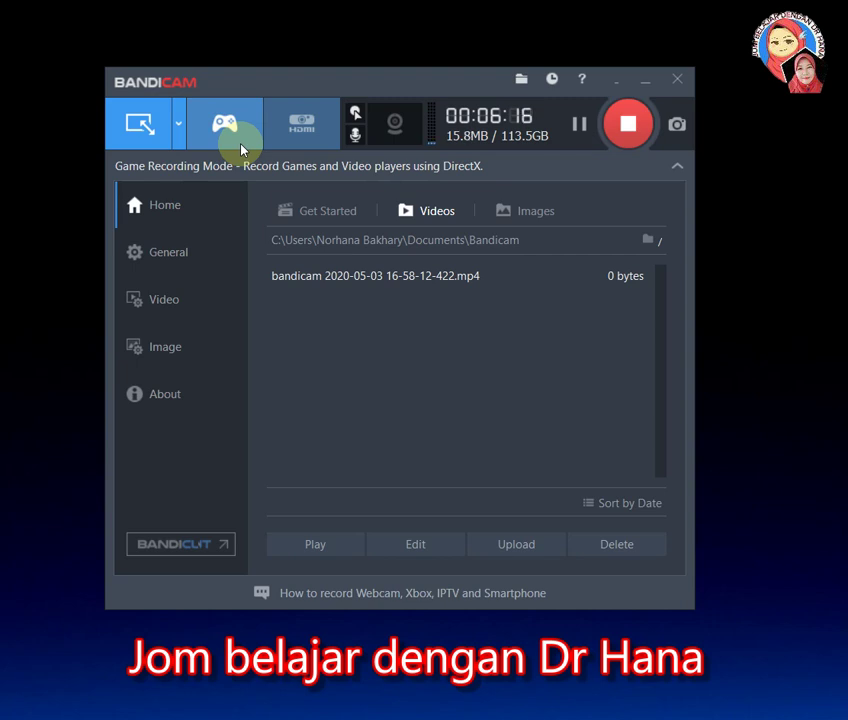
pyautogui.click(296, 138)
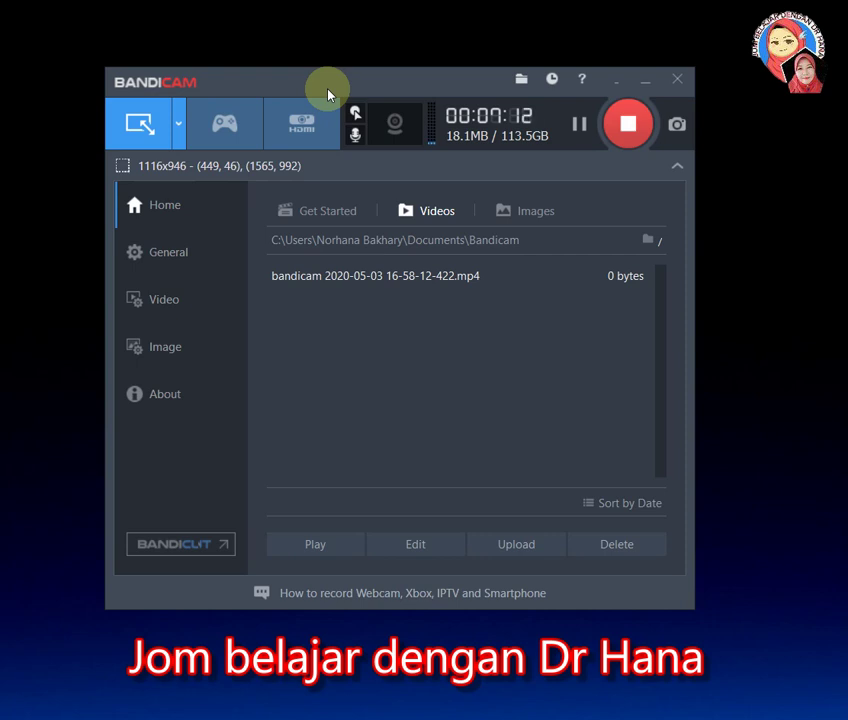
pyautogui.click(325, 132)
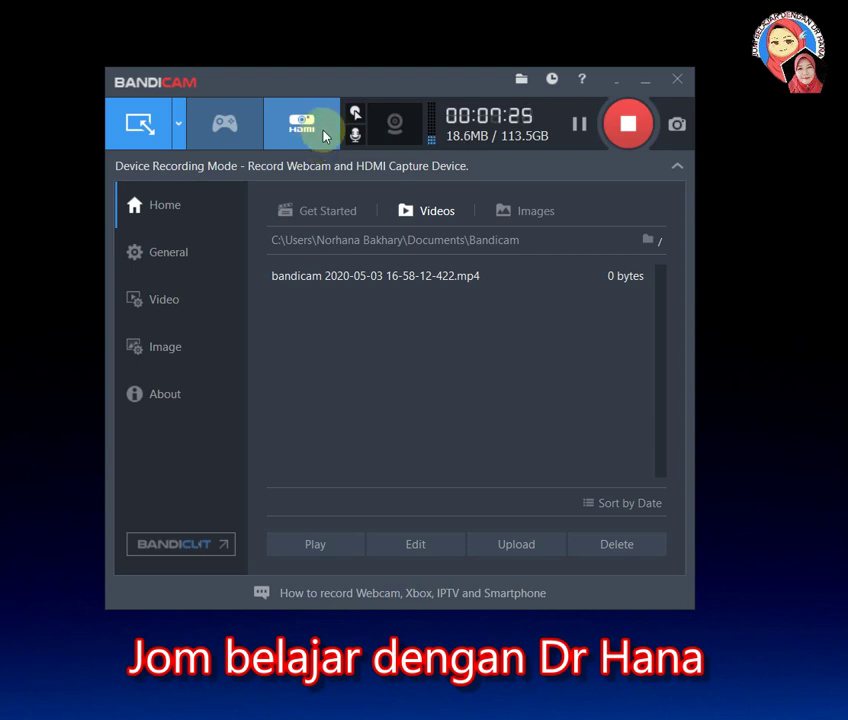
# Step: Open the recording settings for the mouse cursor effects
pyautogui.click(353, 119)
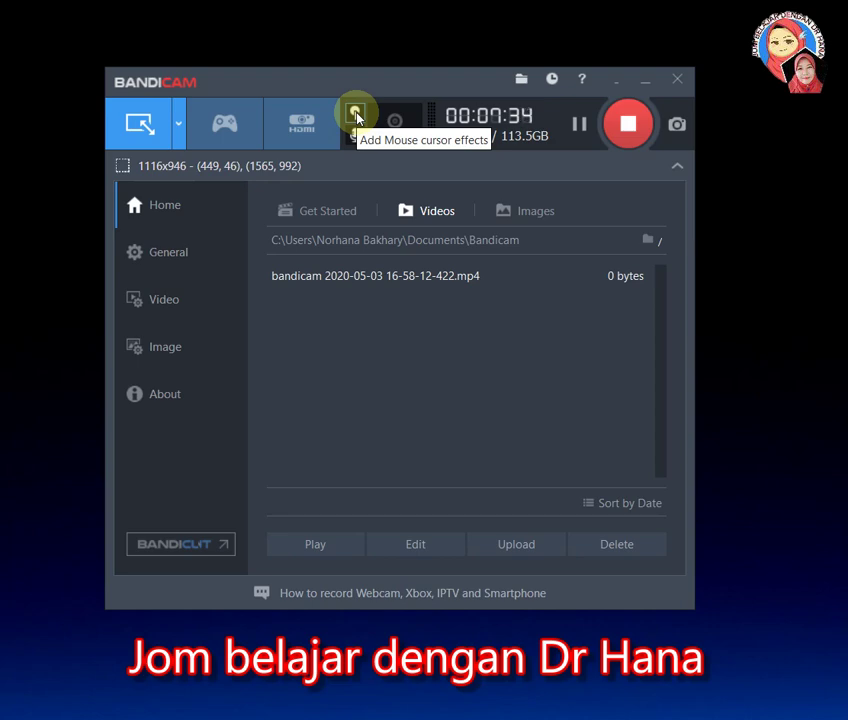
pyautogui.click(357, 118)
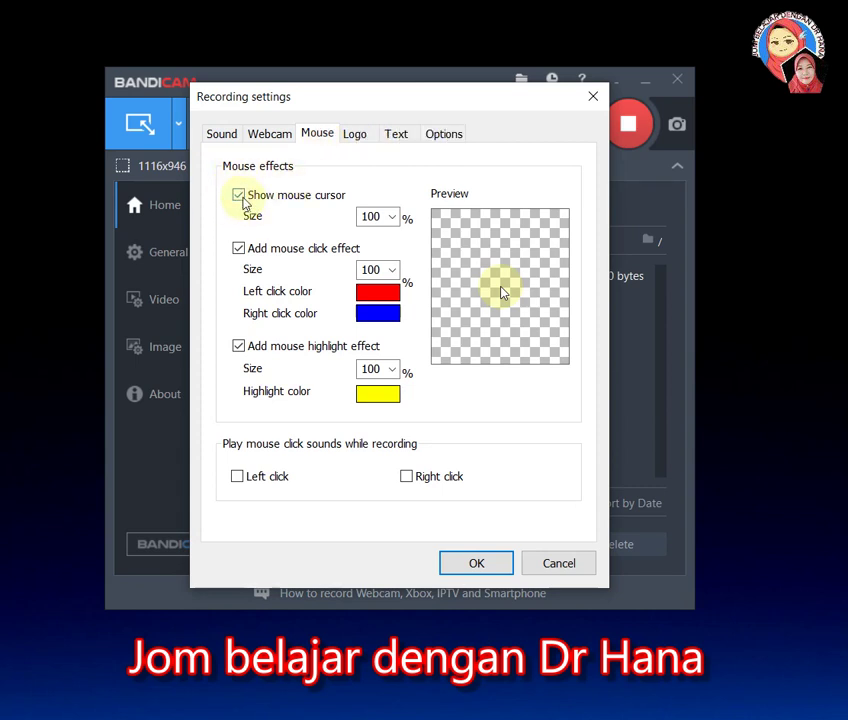
# Step: Switch the mouse cursor display off and back on to compare both states in the effects preview
pyautogui.click(238, 196)
pyautogui.click(240, 196)
pyautogui.click(239, 197)
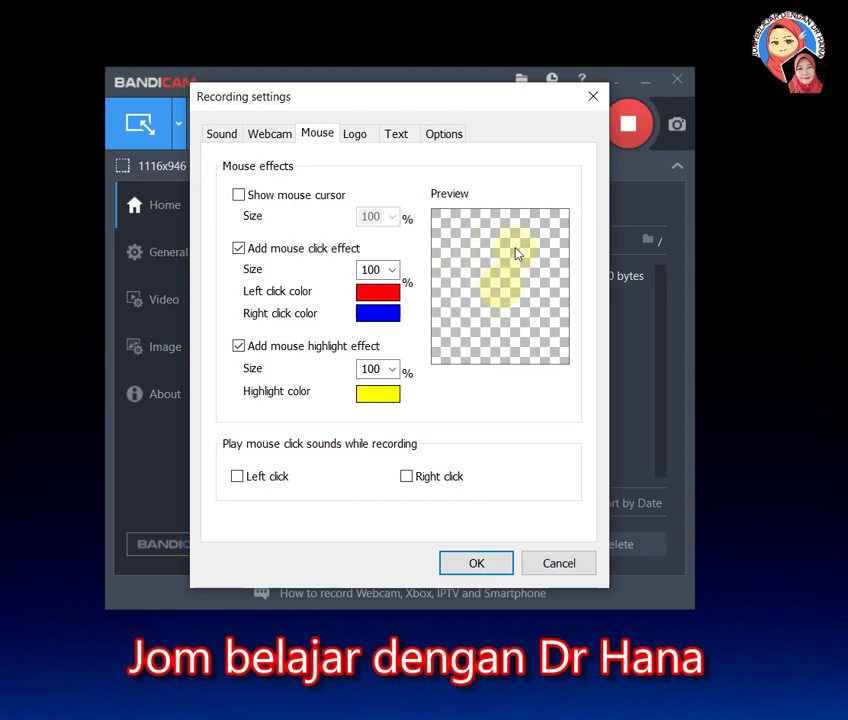
pyautogui.click(239, 195)
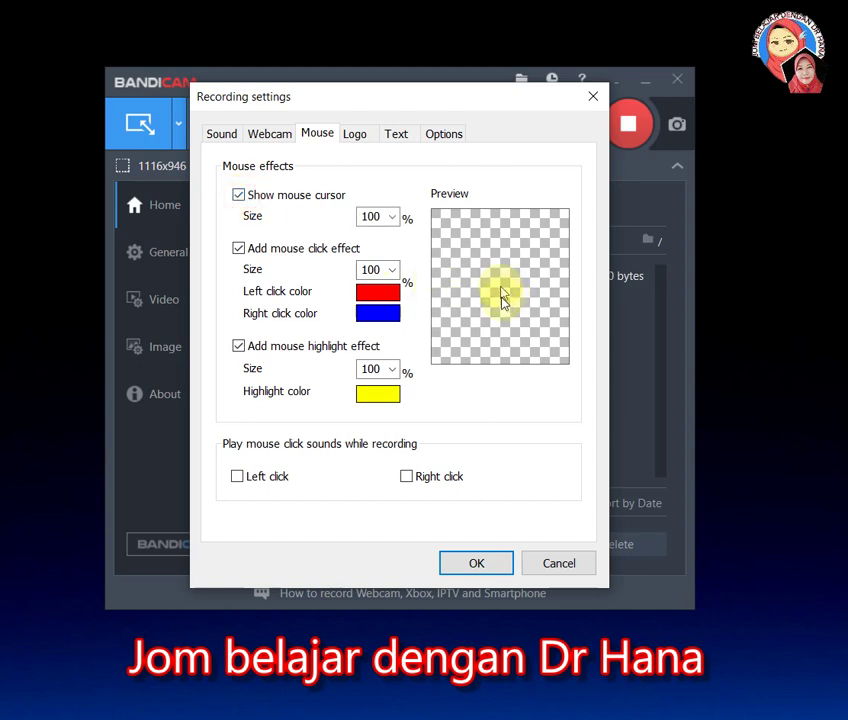
pyautogui.click(239, 196)
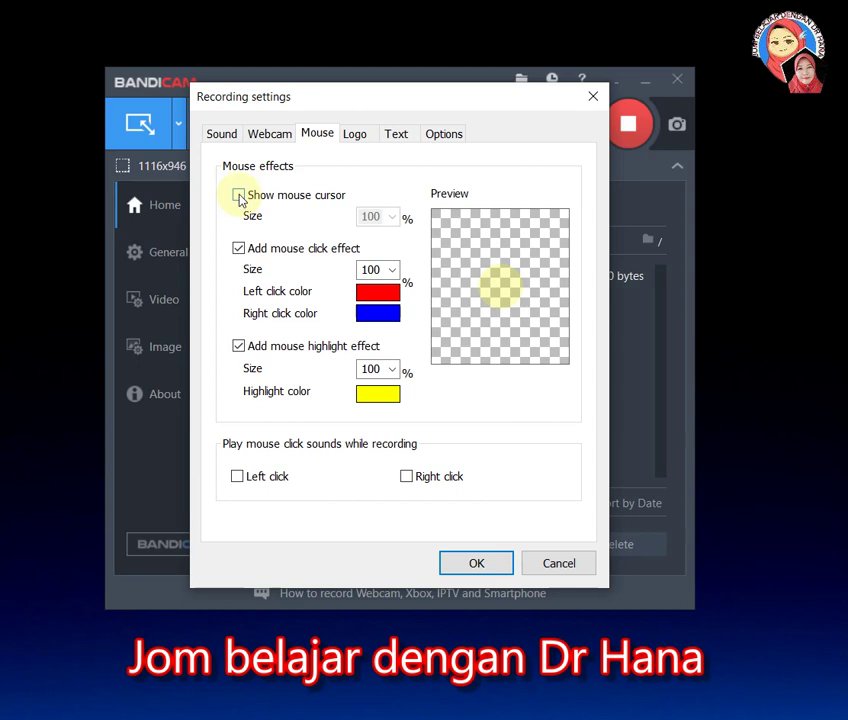
pyautogui.click(239, 196)
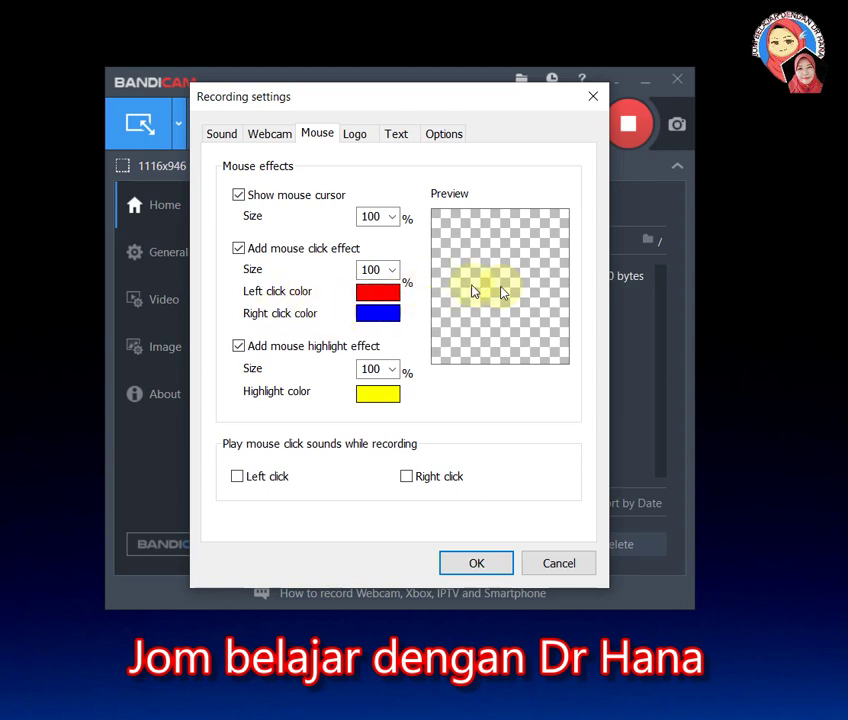
# Step: Look at the color choices for the left-click effect and close them without changing the color
pyautogui.click(471, 285)
pyautogui.click(465, 289)
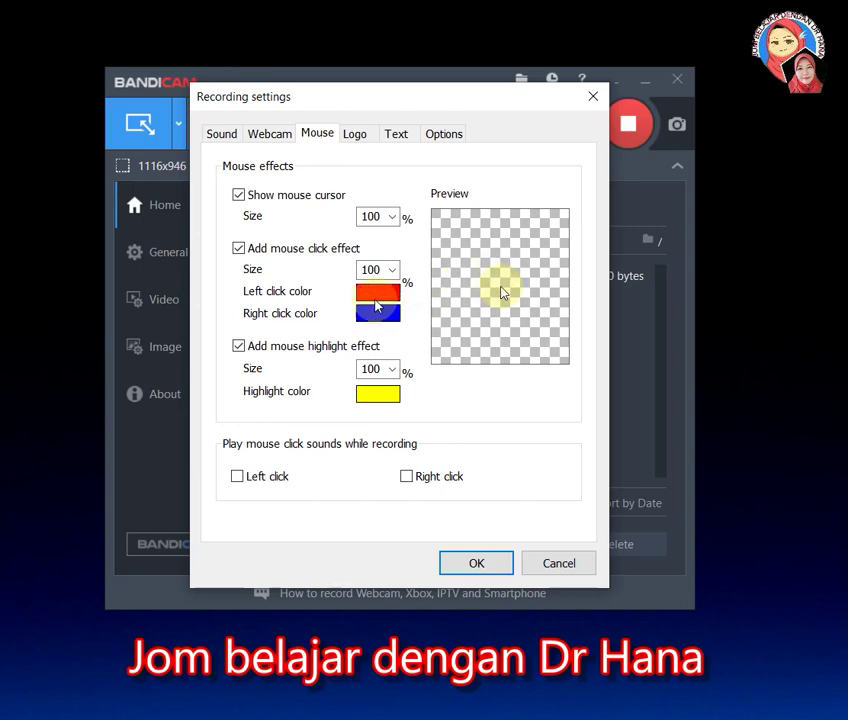
pyautogui.click(369, 292)
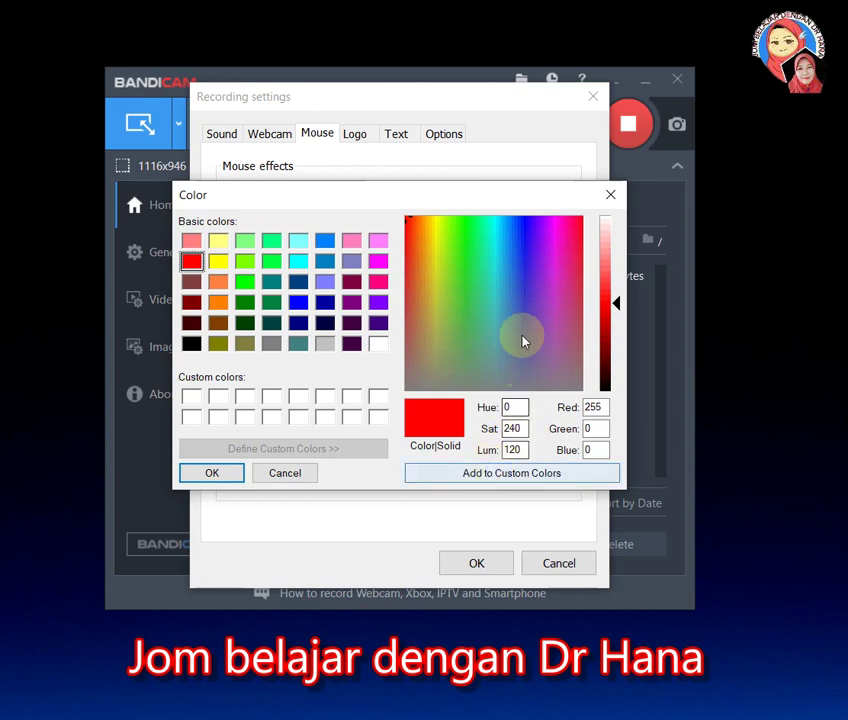
pyautogui.click(609, 195)
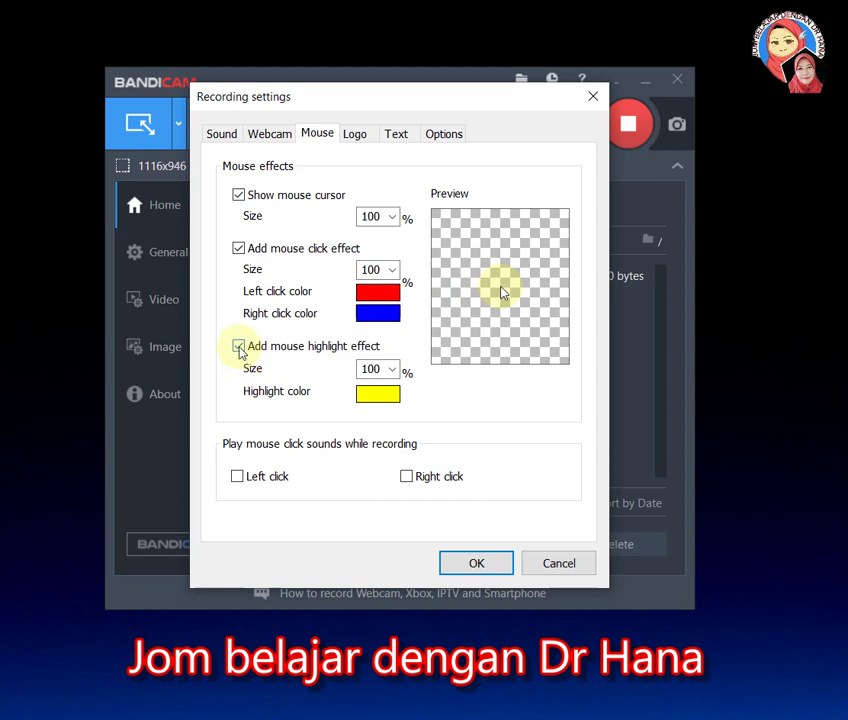
# Step: Toggle the mouse highlight effect off and on again to demonstrate the option
pyautogui.click(239, 347)
pyautogui.click(239, 347)
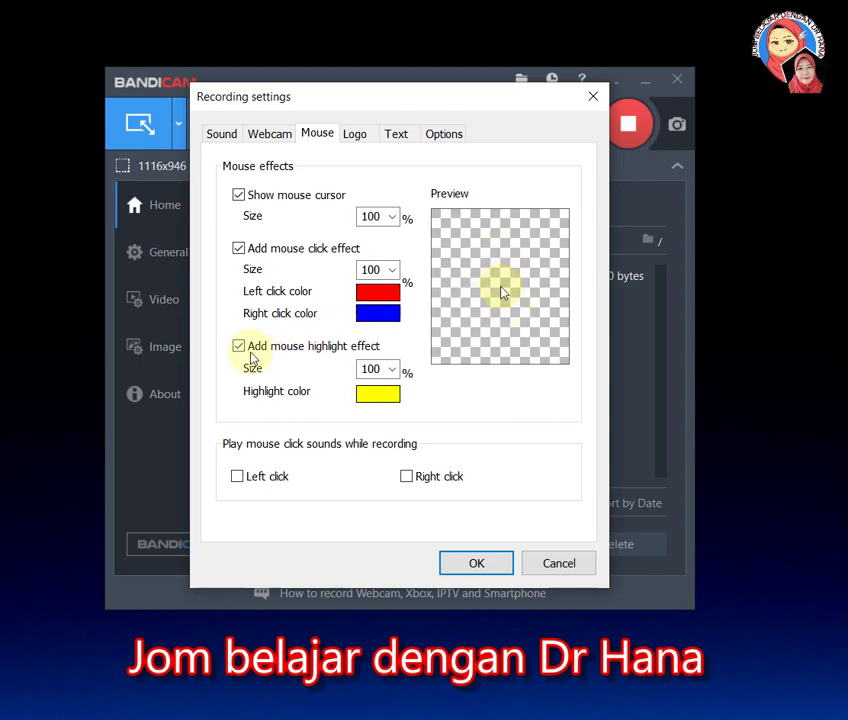
pyautogui.click(239, 347)
pyautogui.click(240, 347)
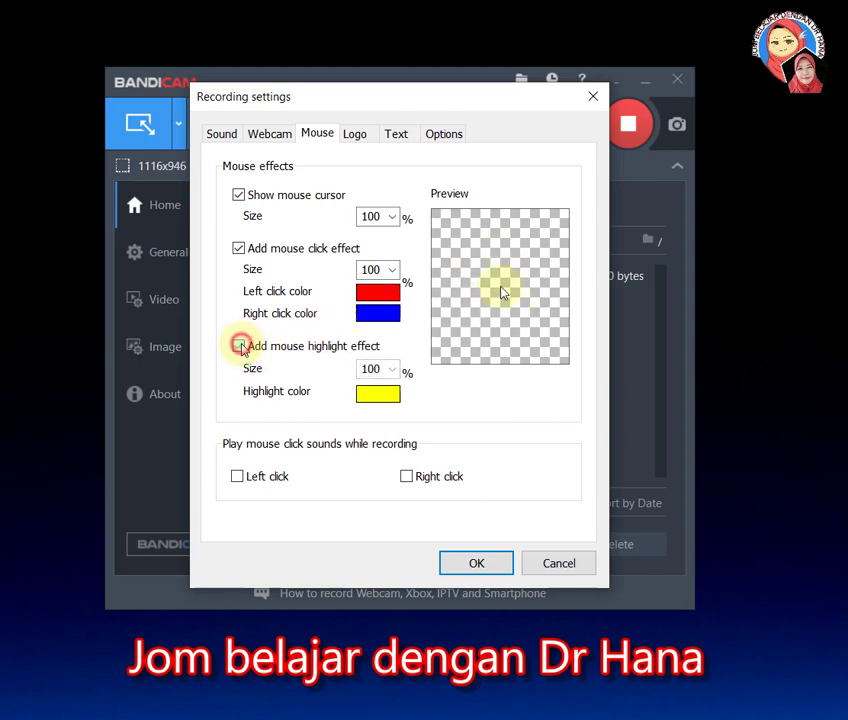
# Step: Set the mouse highlight color to the basic purple with red 128, green 0, blue 255
pyautogui.click(377, 395)
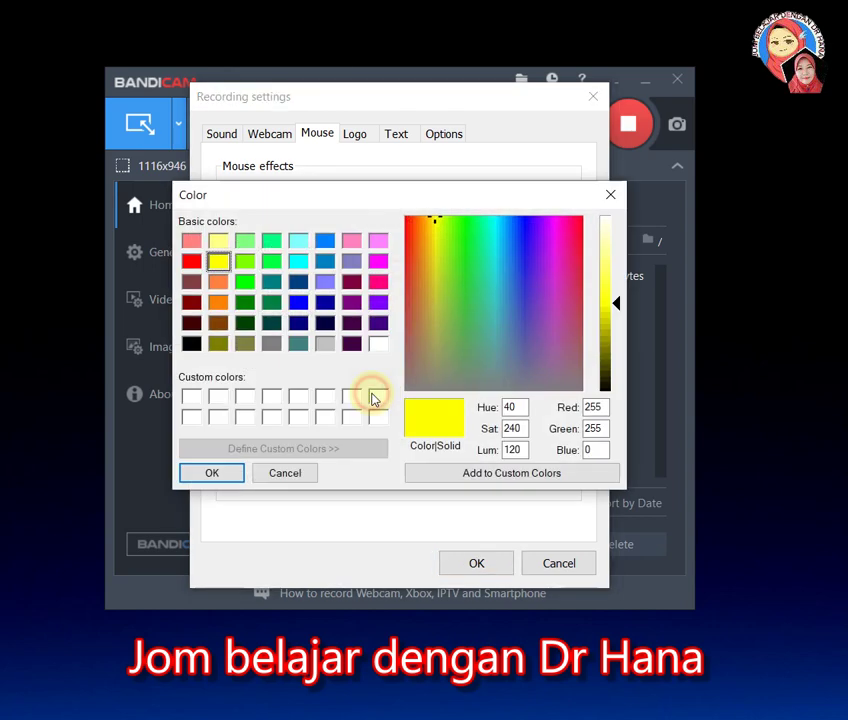
pyautogui.click(379, 305)
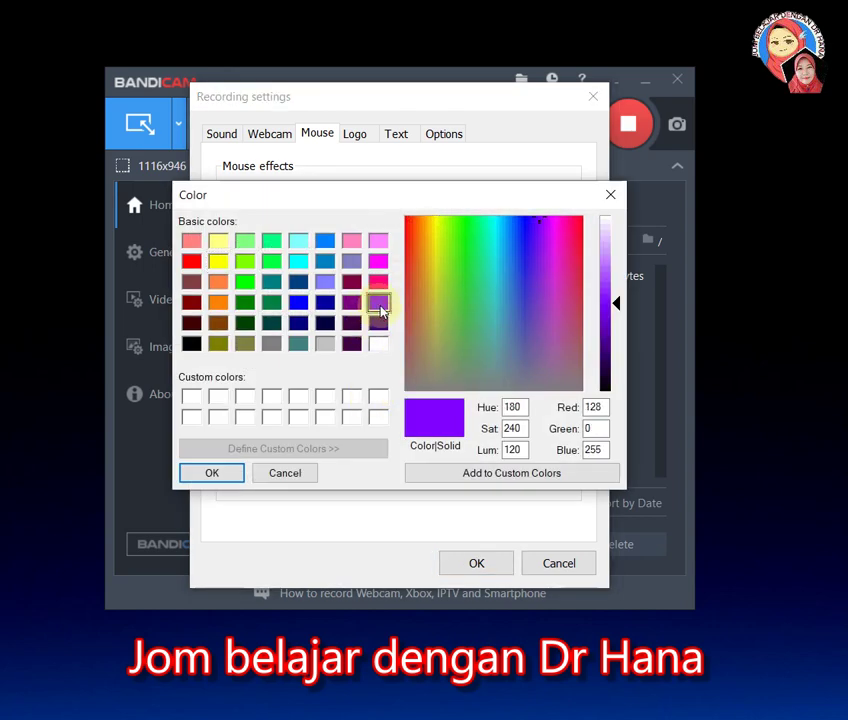
pyautogui.click(222, 475)
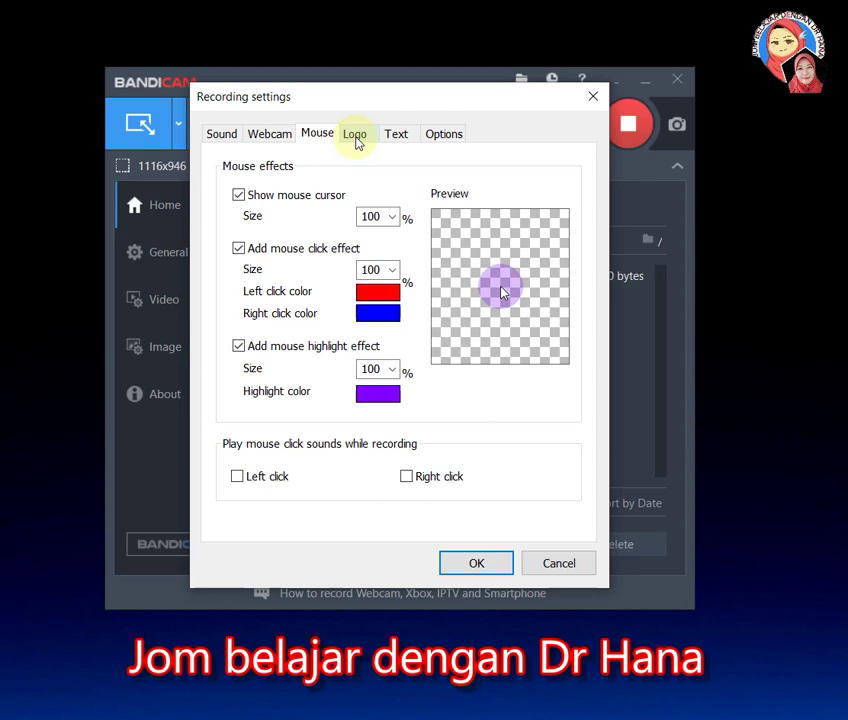
# Step: Open the logo settings and toggle the logo overlay off, leaving it enabled again
pyautogui.click(356, 137)
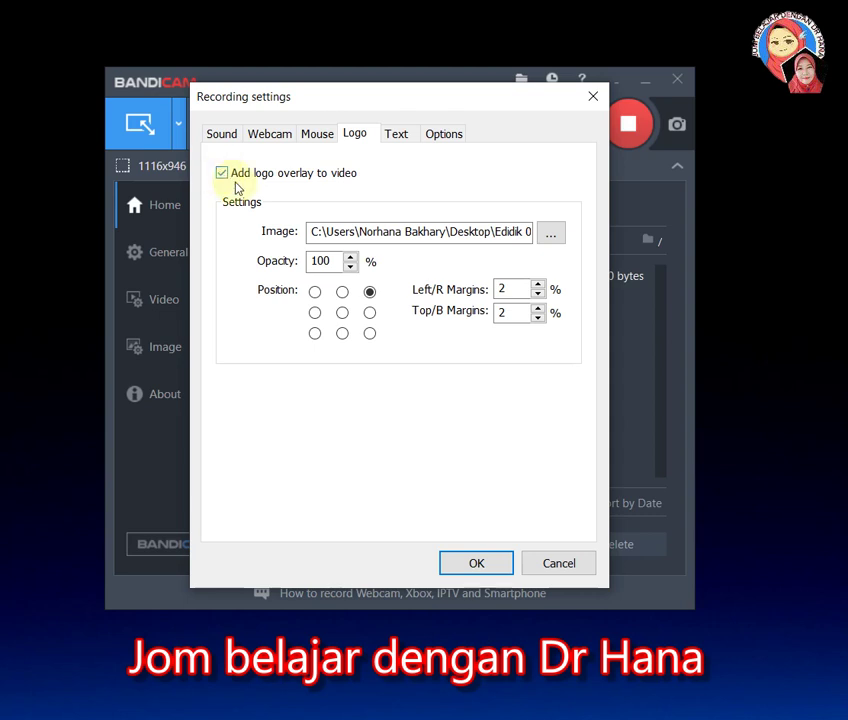
pyautogui.click(223, 175)
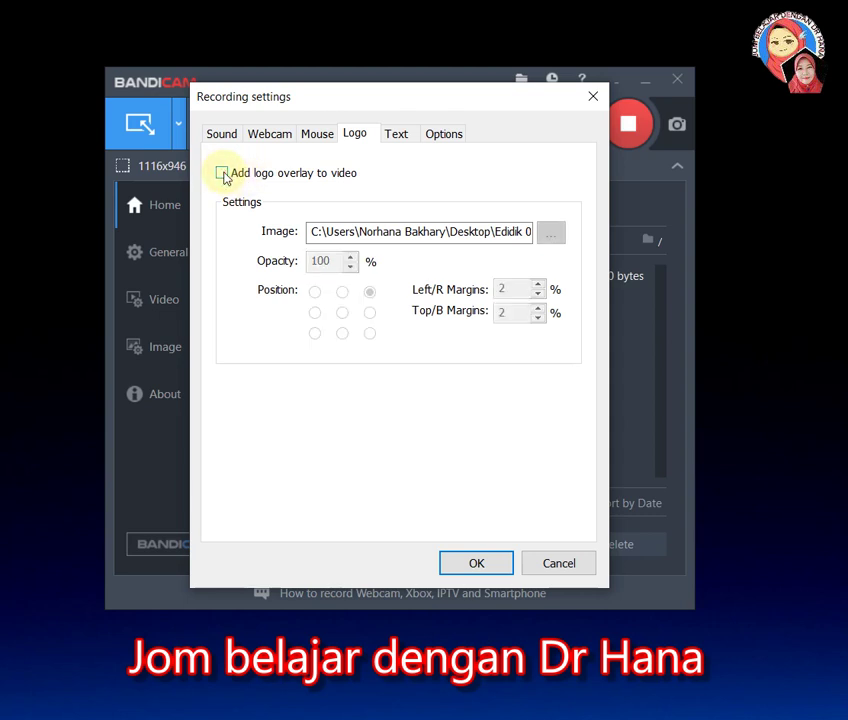
pyautogui.click(223, 175)
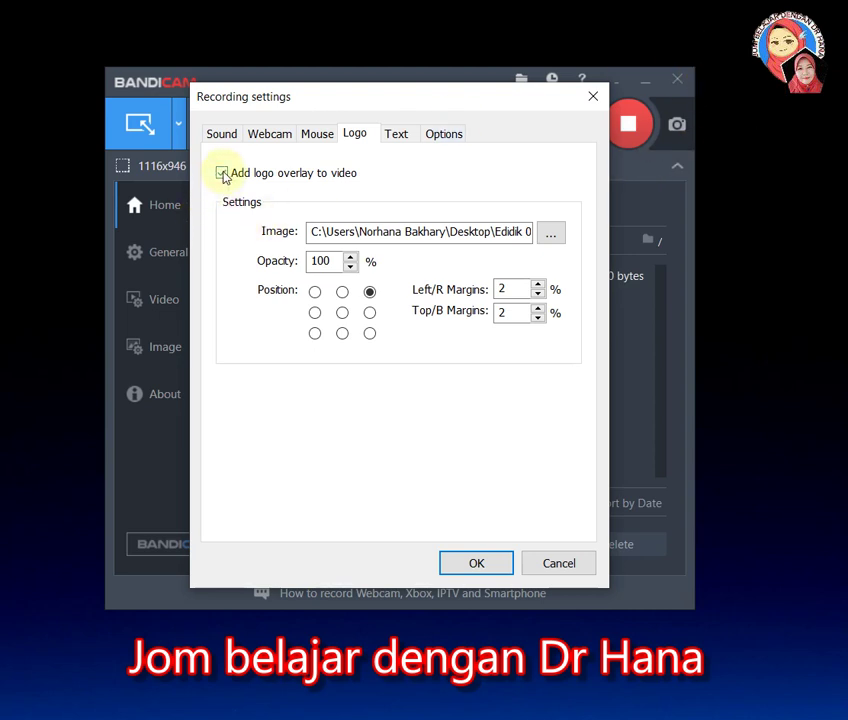
# Step: Browse the PNG files available as the logo image in the Edidik 05052020 folder and cancel the selection
pyautogui.click(545, 233)
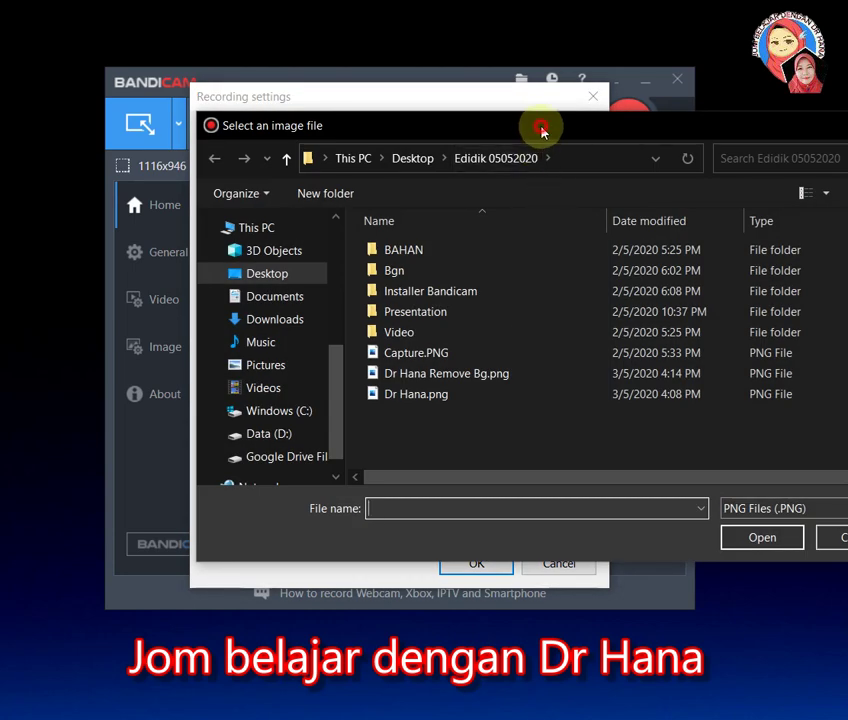
pyautogui.moveTo(543, 132); pyautogui.dragTo(454, 138)
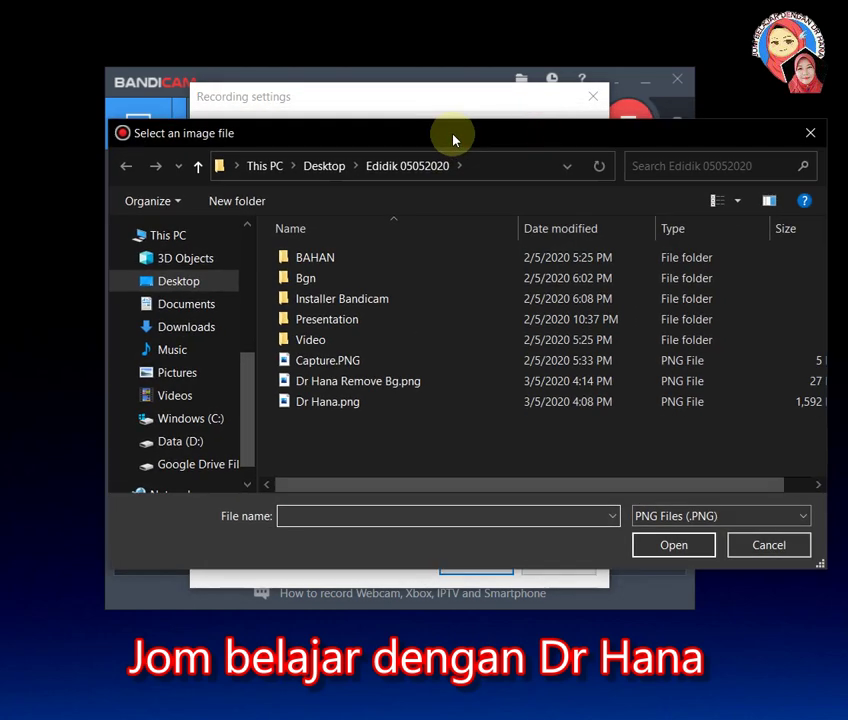
pyautogui.click(806, 136)
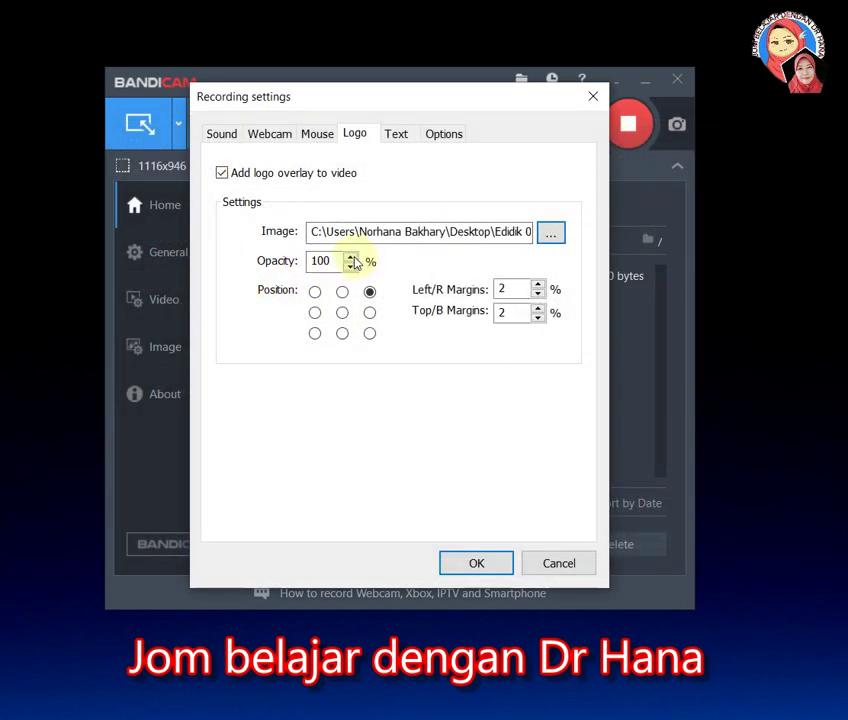
# Step: Try the logo overlay in several corner positions and the center, and return it to the video's top-right corner
pyautogui.click(315, 293)
pyautogui.click(370, 293)
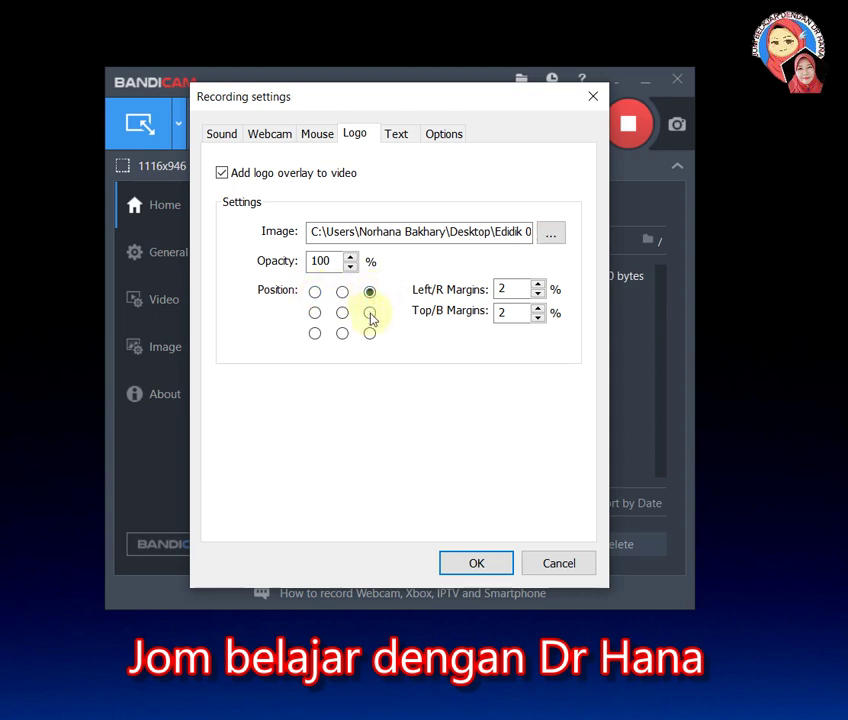
pyautogui.click(370, 333)
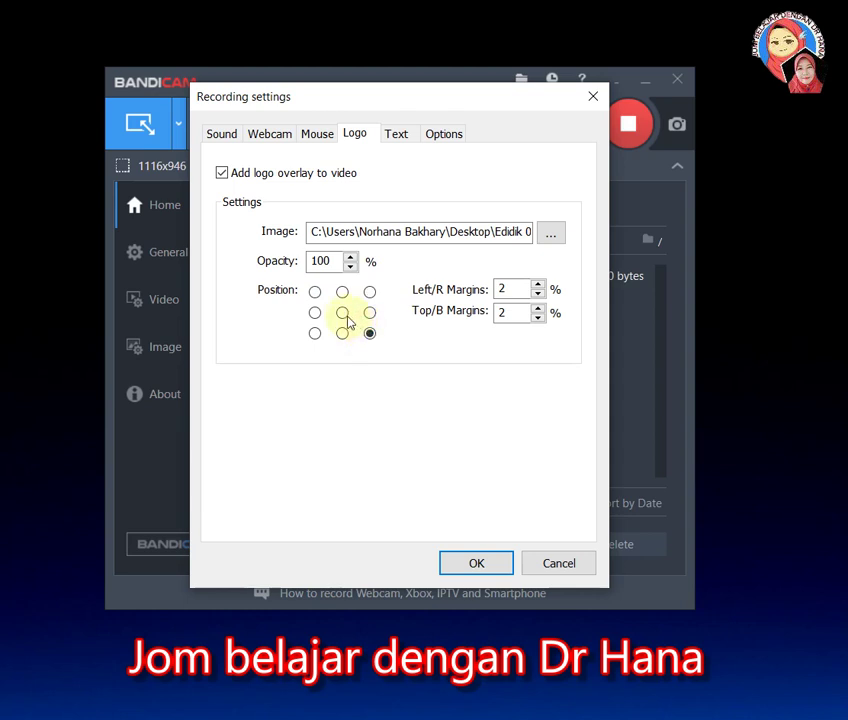
pyautogui.click(343, 314)
pyautogui.click(315, 333)
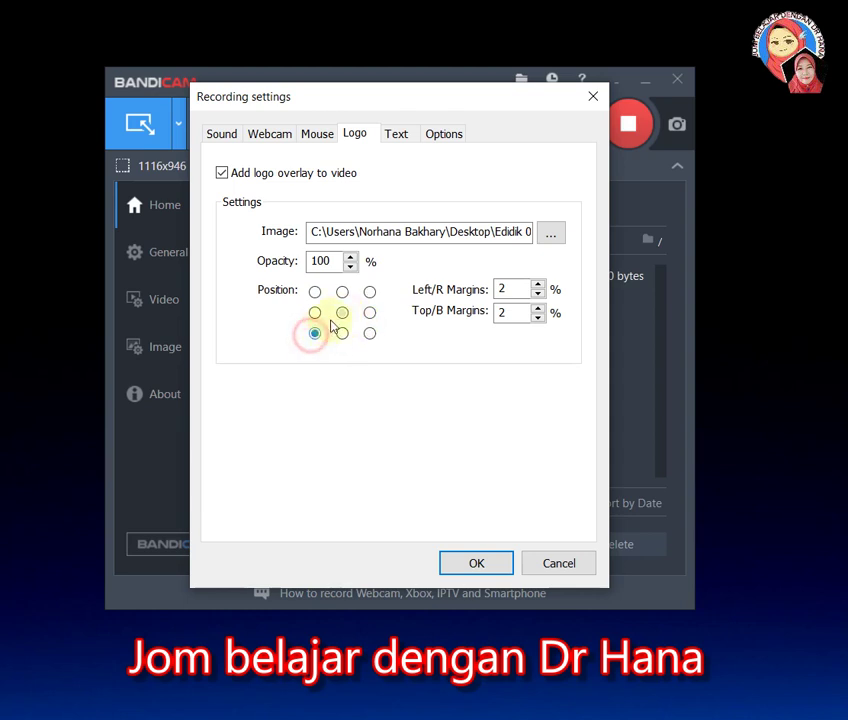
pyautogui.click(369, 293)
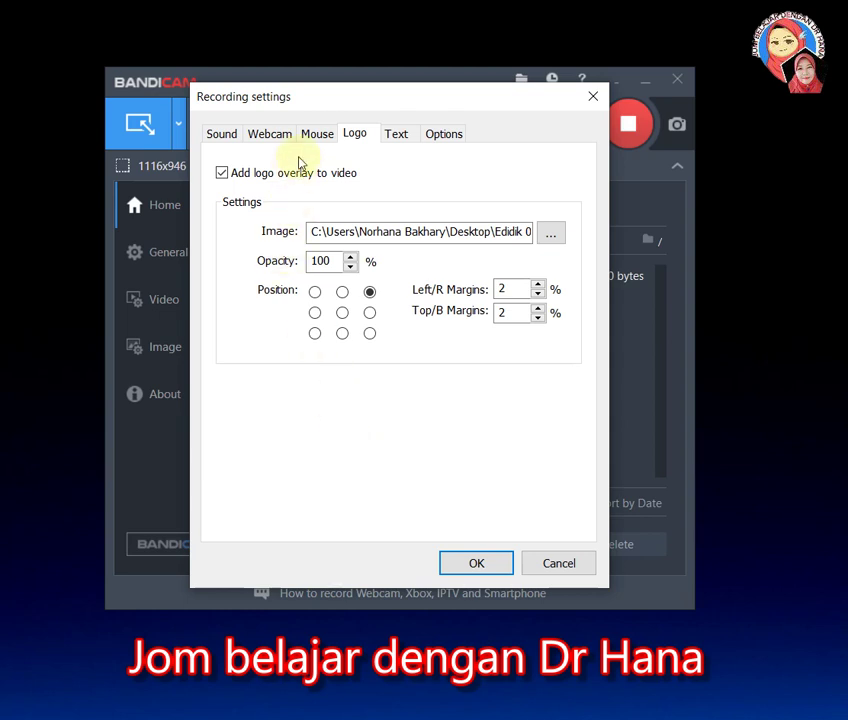
# Step: Open the text overlay settings and turn off adding text overlay to the video
pyautogui.click(395, 134)
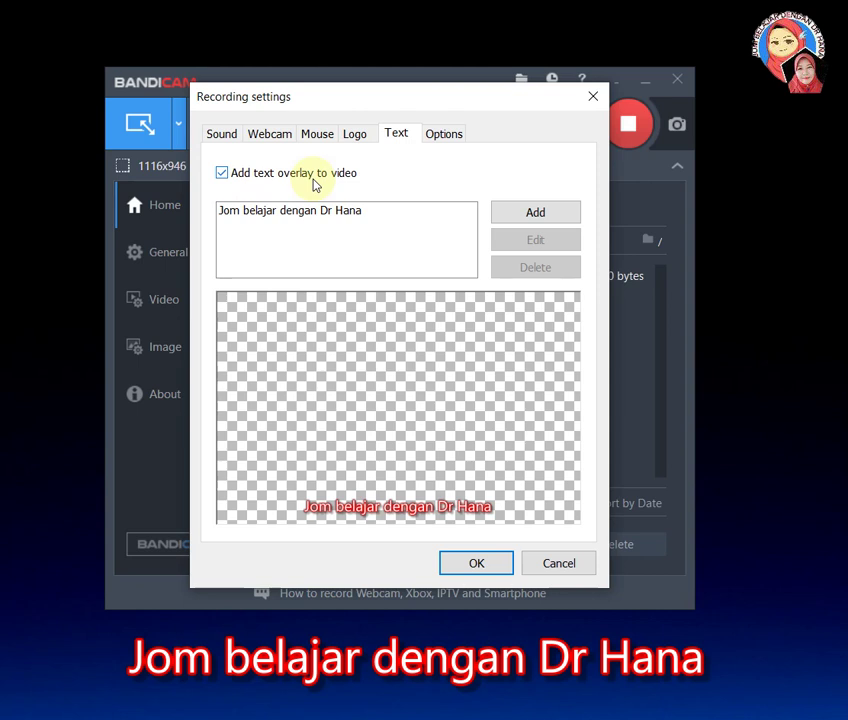
pyautogui.click(222, 173)
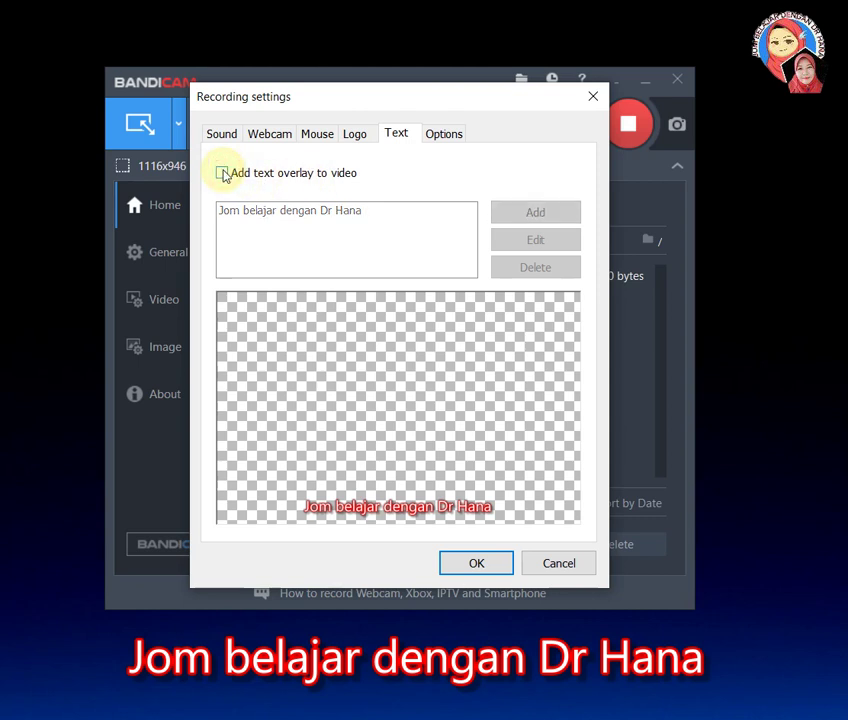
# Step: Turn the text overlay back on and start a new overlay text with a margin of 1.2 and an alpha of 5%
pyautogui.click(222, 173)
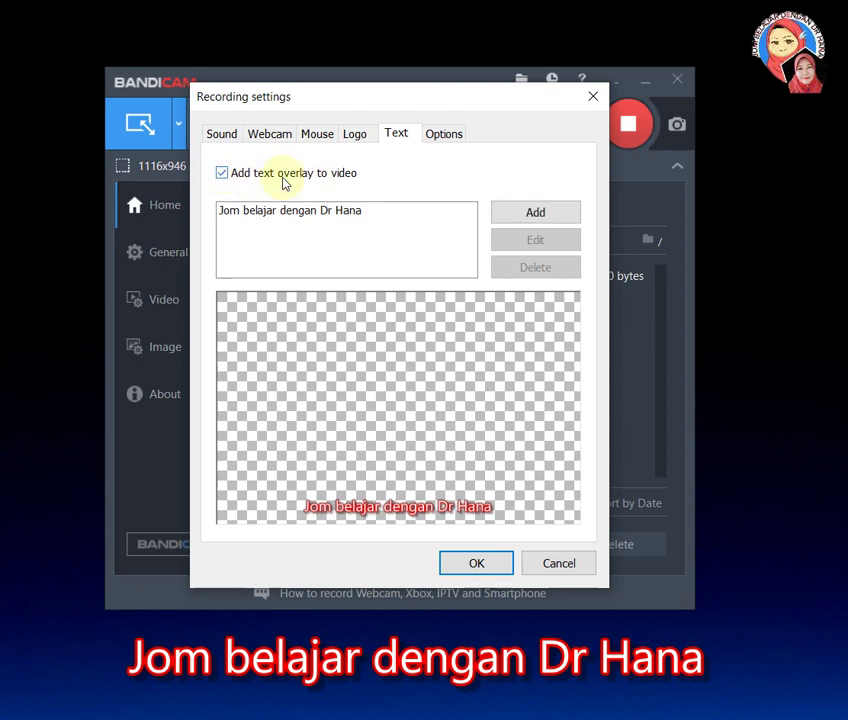
pyautogui.click(545, 210)
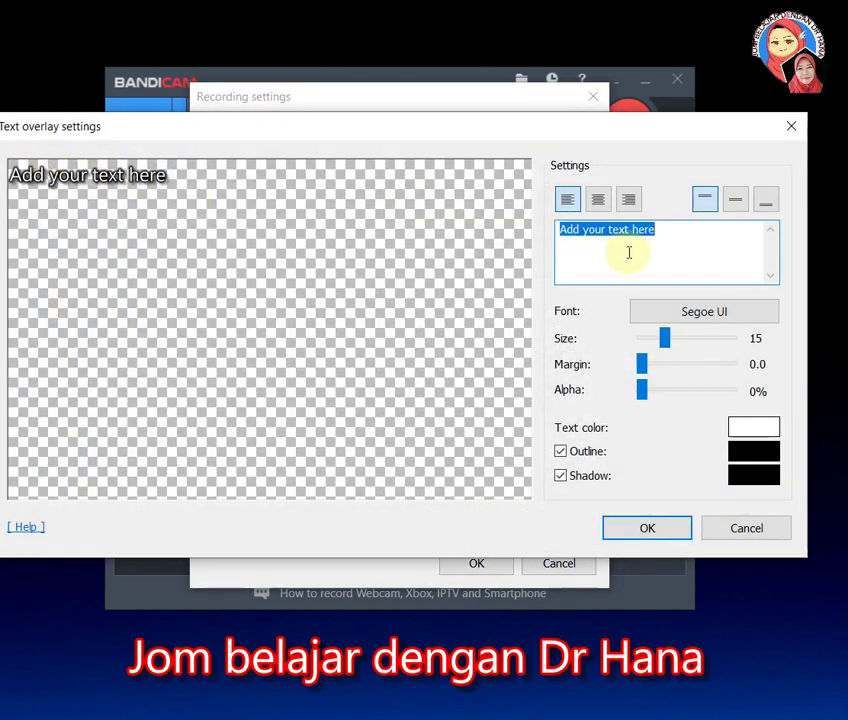
pyautogui.click(660, 236)
pyautogui.moveTo(660, 236); pyautogui.dragTo(553, 236)
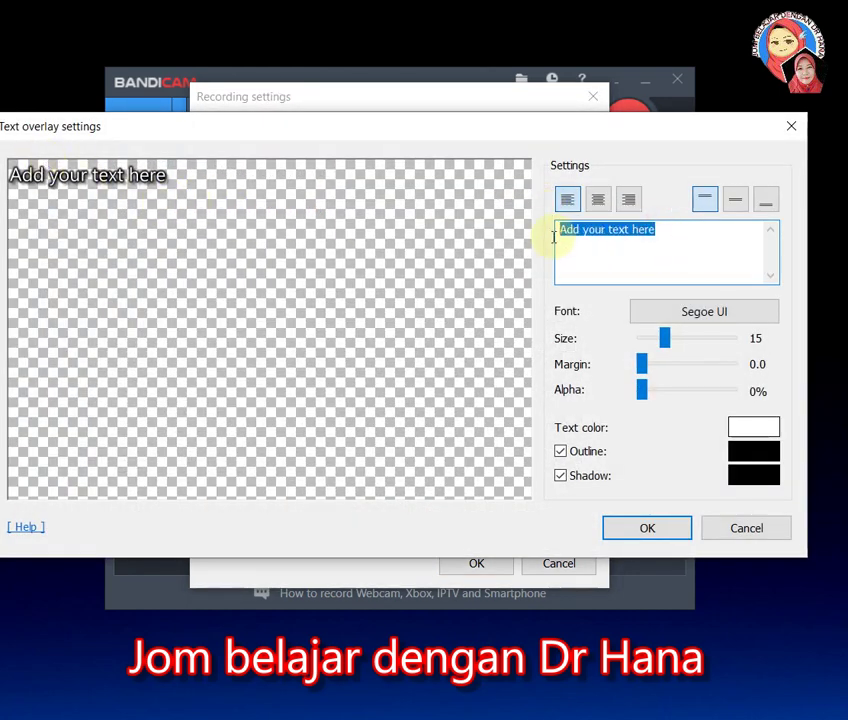
pyautogui.click(661, 231)
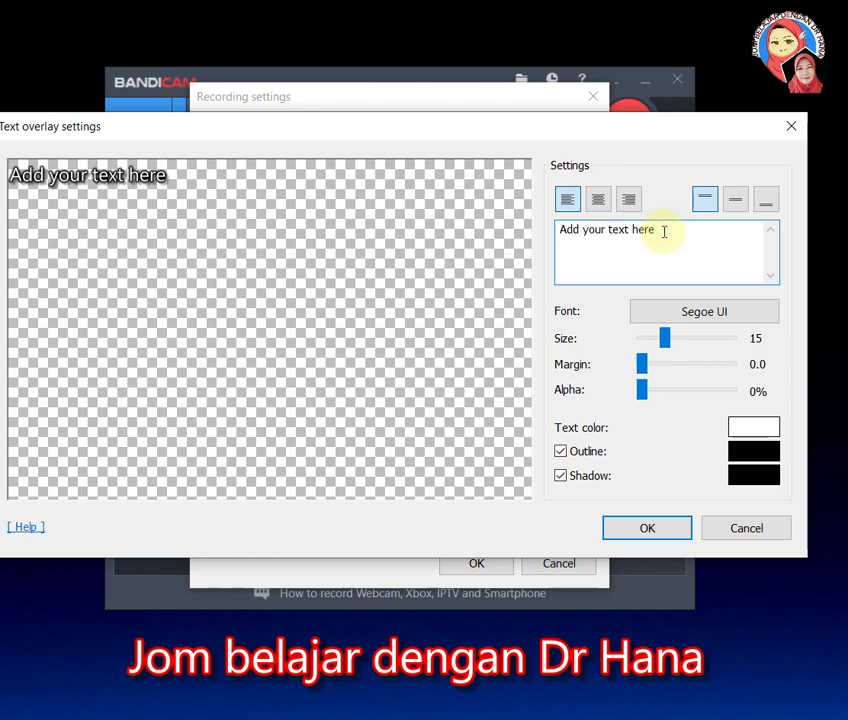
pyautogui.moveTo(674, 344); pyautogui.dragTo(648, 374)
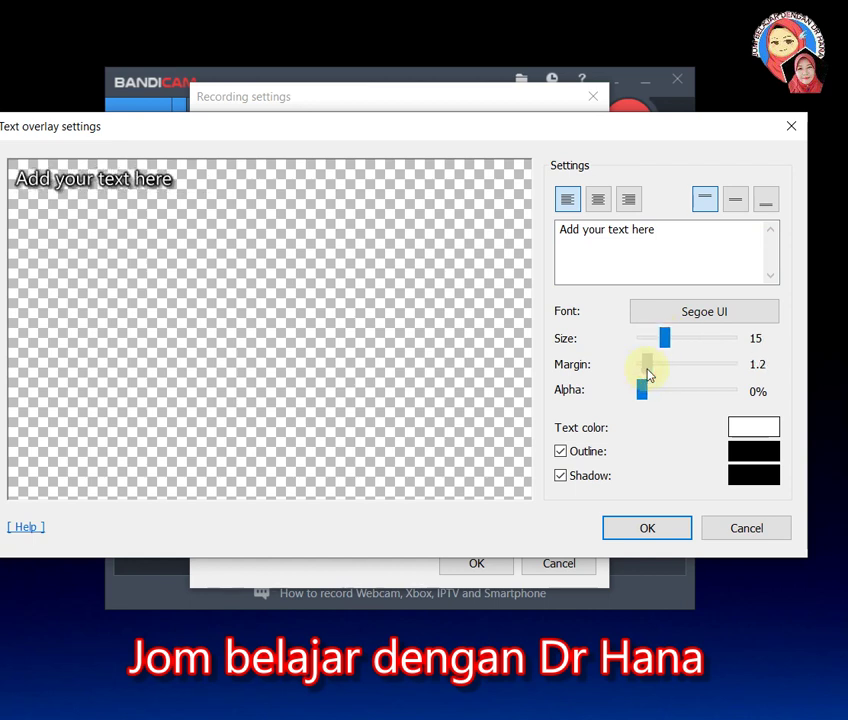
pyautogui.moveTo(642, 390); pyautogui.dragTo(646, 394)
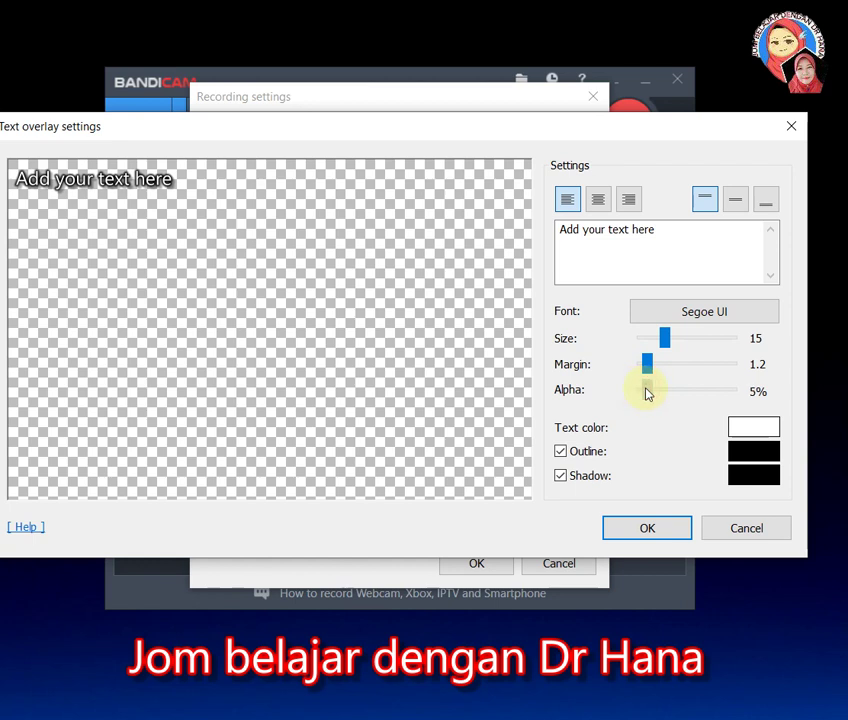
# Step: Try several horizontal and vertical alignments for the new overlay text and place it at the video's bottom center
pyautogui.click(598, 200)
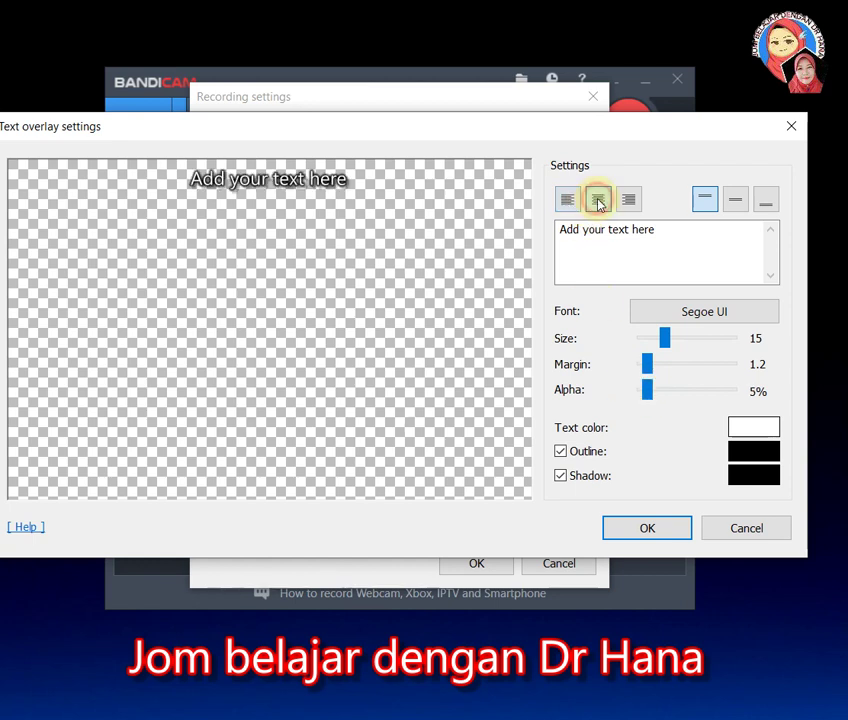
pyautogui.click(566, 199)
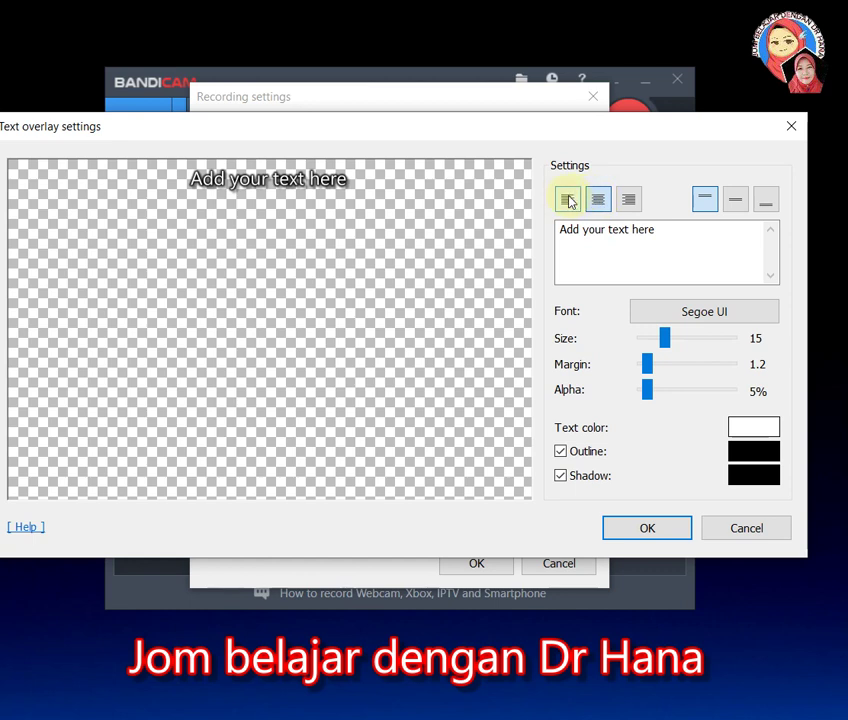
pyautogui.click(628, 200)
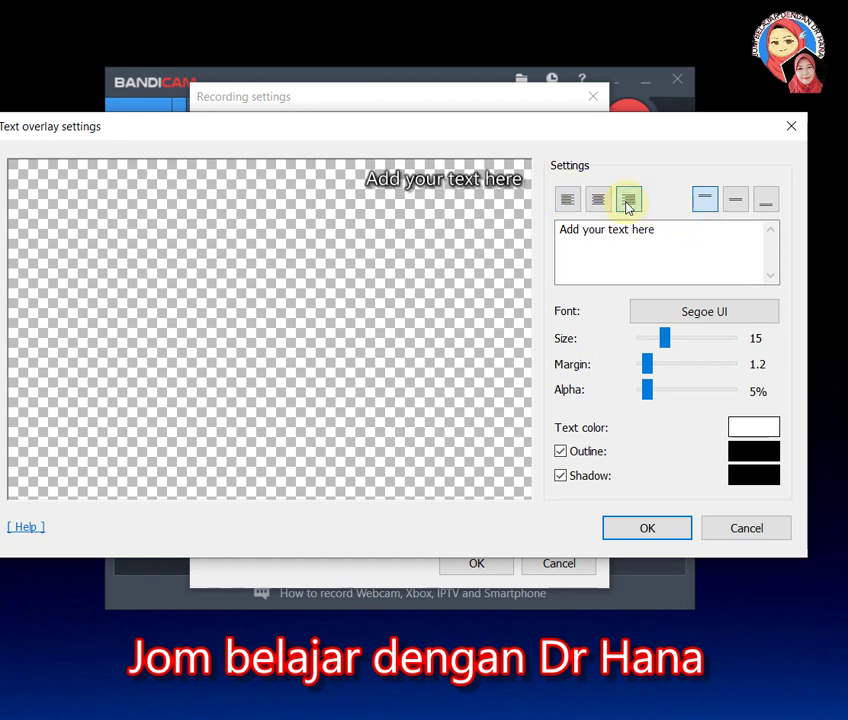
pyautogui.click(740, 200)
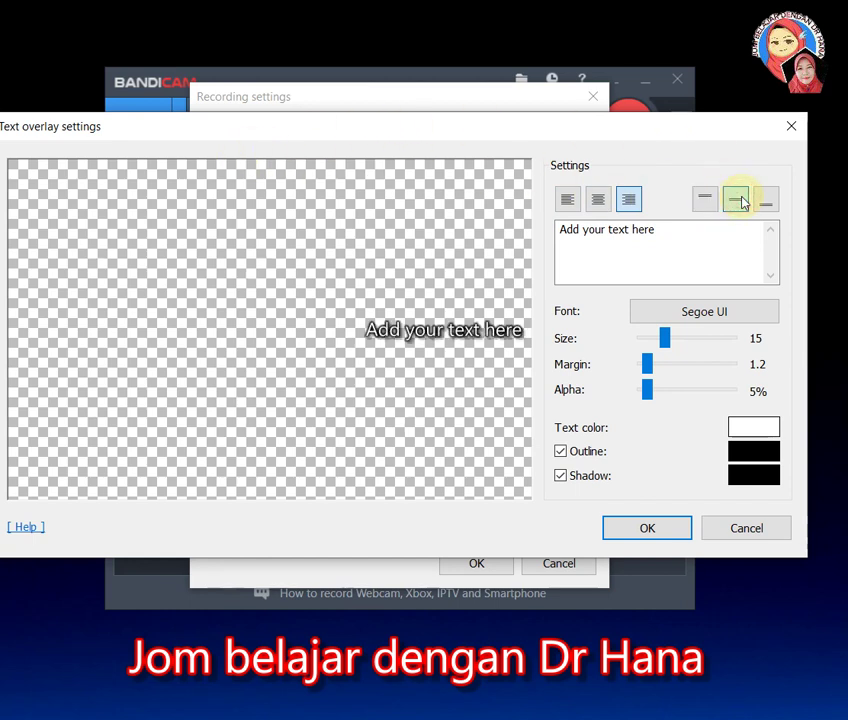
pyautogui.click(703, 202)
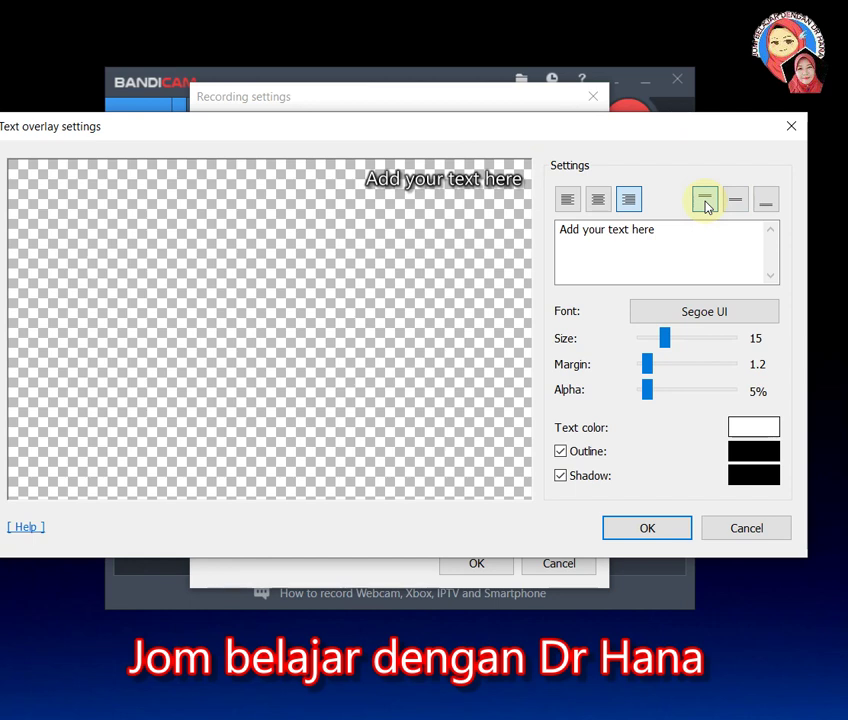
pyautogui.click(762, 203)
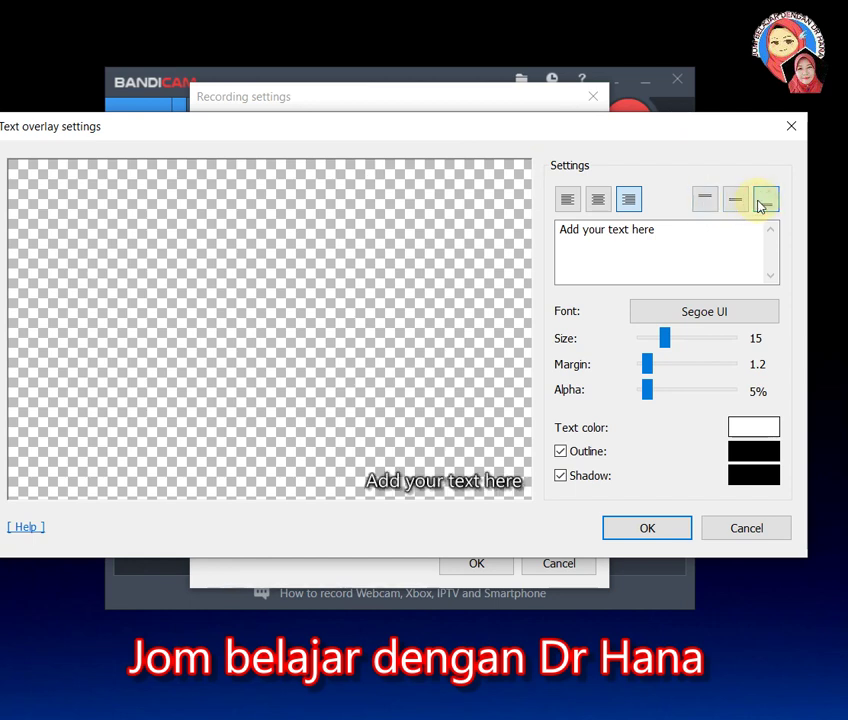
pyautogui.click(599, 200)
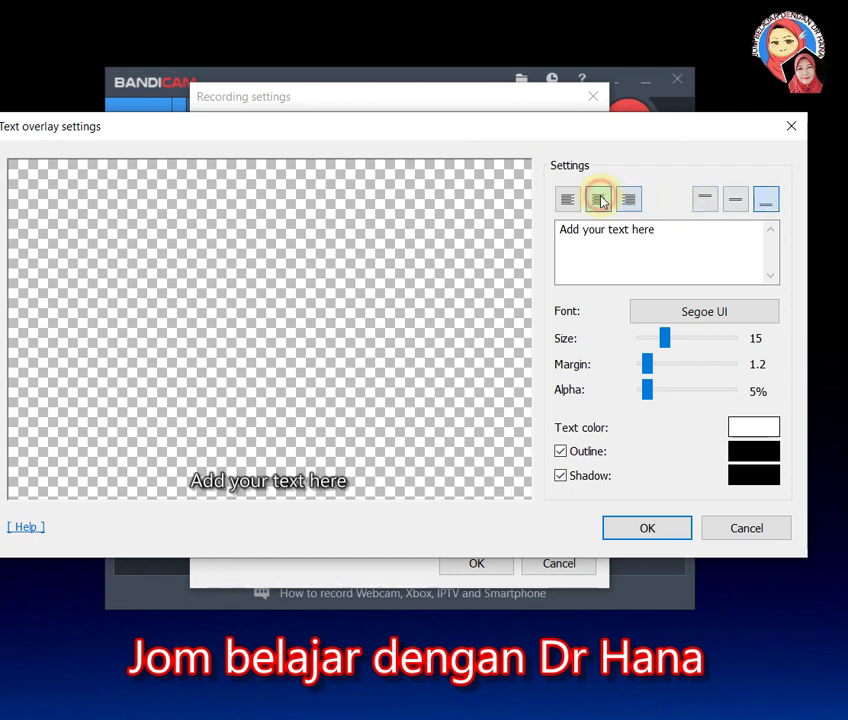
# Step: Set the new overlay's text color to bright pink (255, 0, 128) and its outline color to white
pyautogui.click(749, 430)
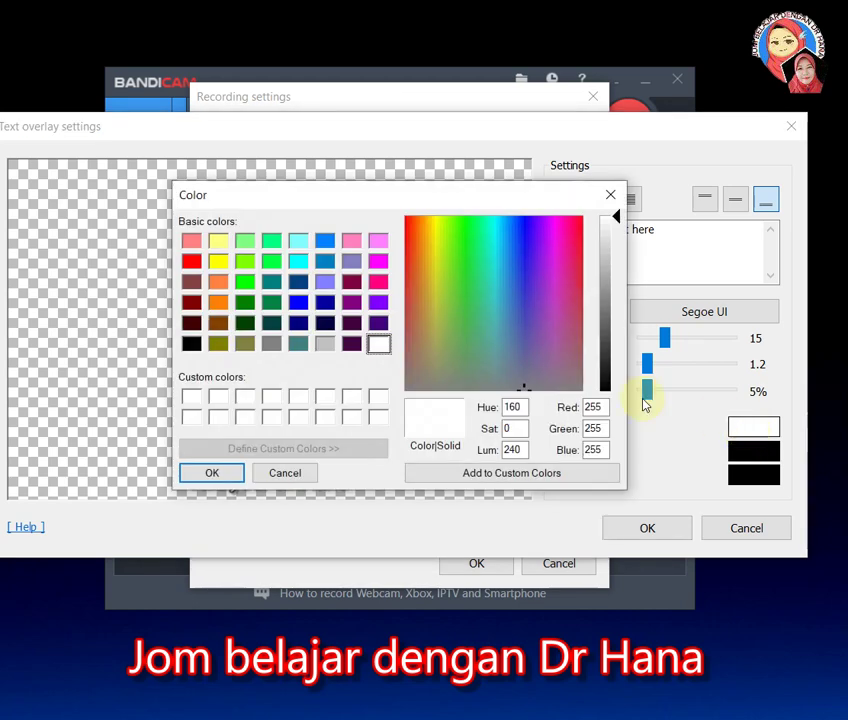
pyautogui.click(378, 282)
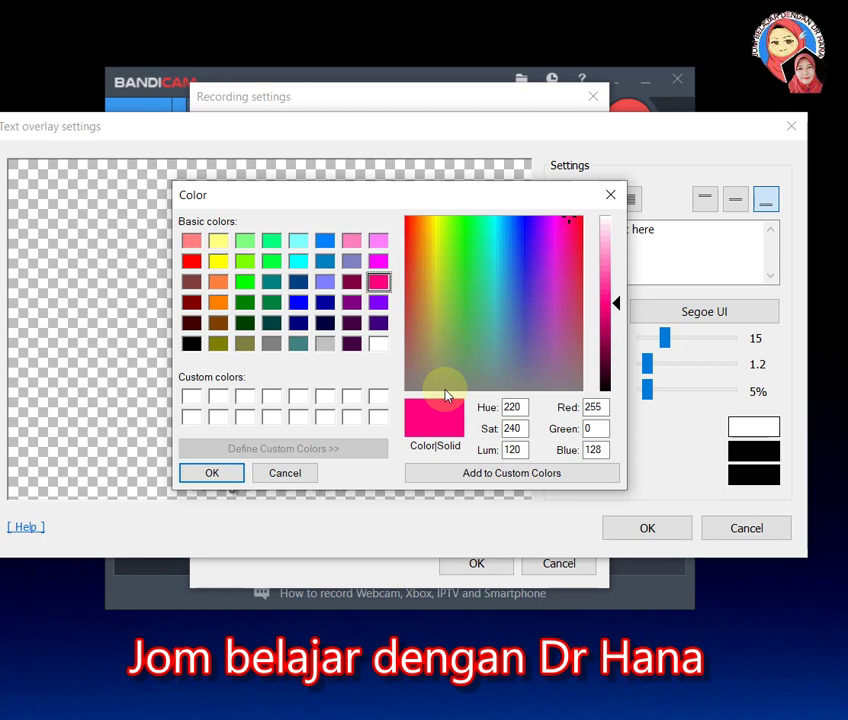
pyautogui.click(212, 473)
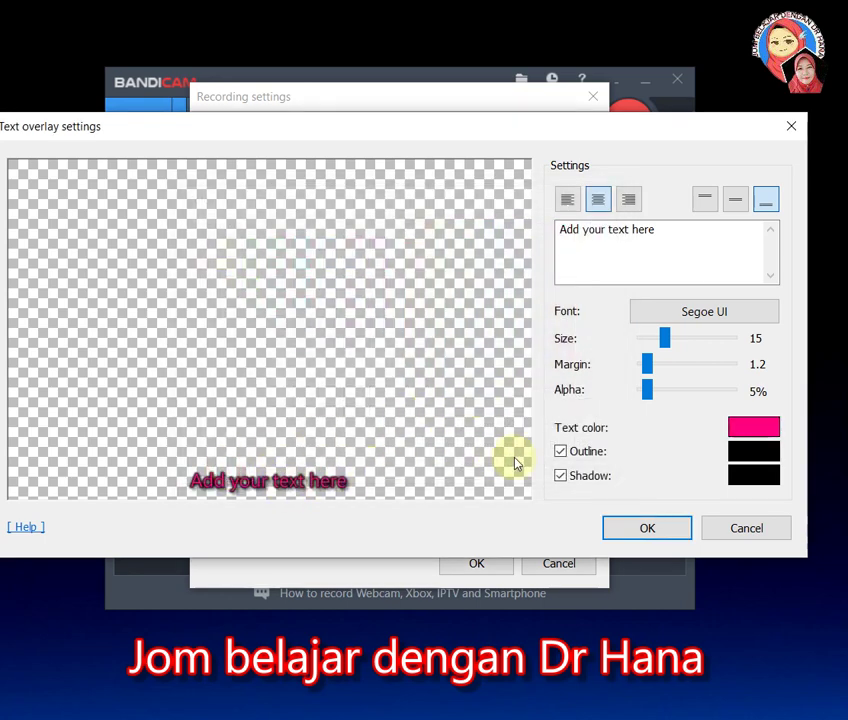
pyautogui.click(741, 456)
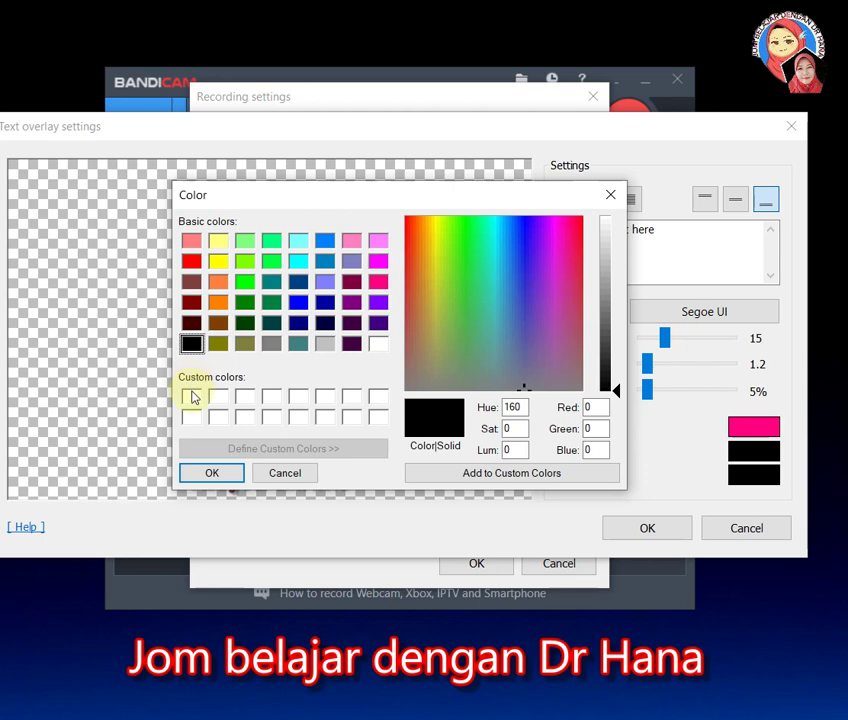
pyautogui.click(377, 344)
pyautogui.click(228, 473)
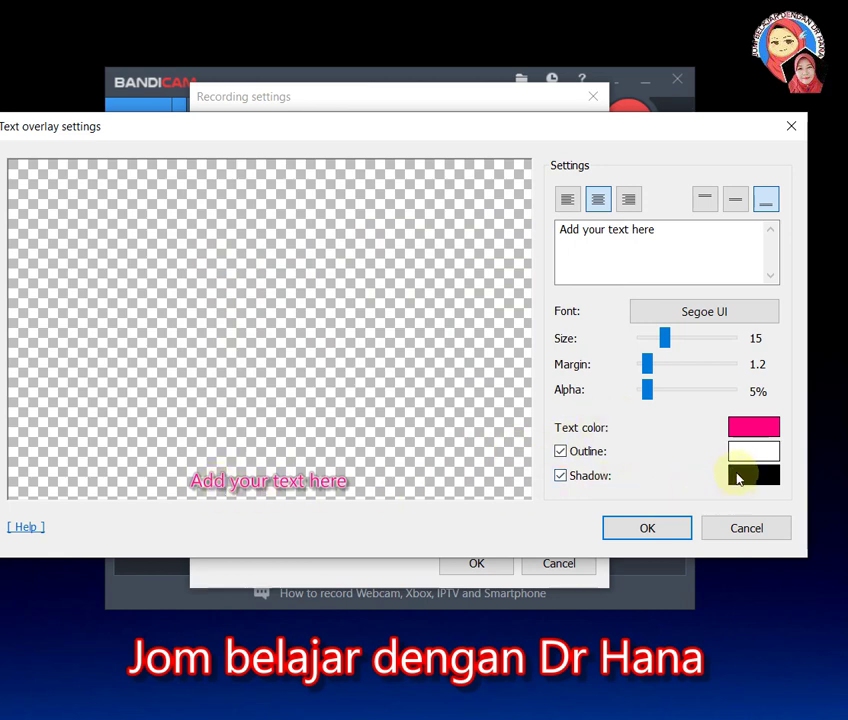
# Step: Try text size 21 and margin 4.8 for the new overlay, and discard the new text overlay
pyautogui.moveTo(648, 372); pyautogui.dragTo(676, 337)
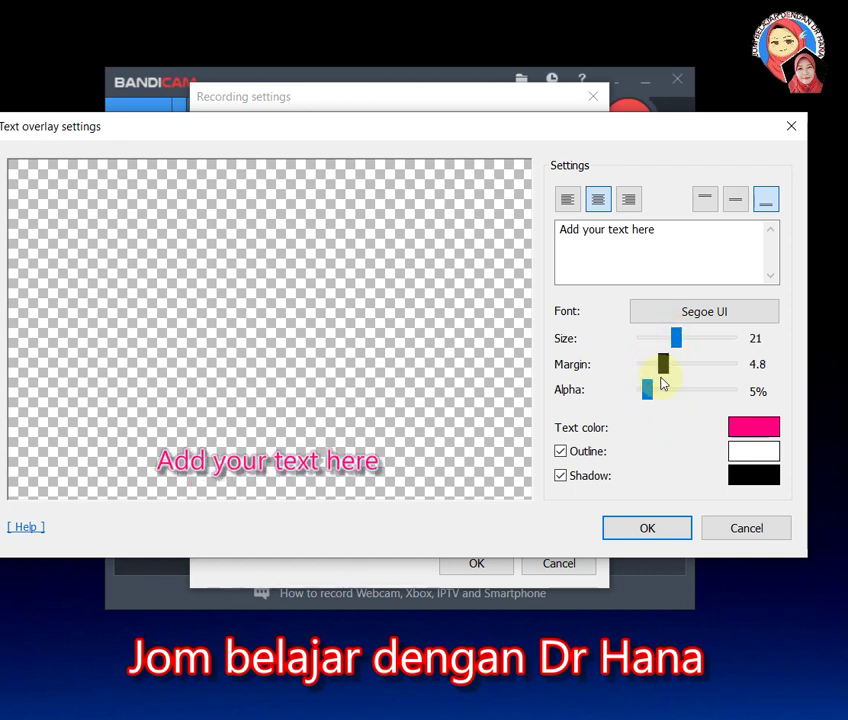
pyautogui.moveTo(649, 391)
pyautogui.mouseDown()
pyautogui.moveTo(667, 393)
pyautogui.moveTo(647, 393)
pyautogui.mouseUp()
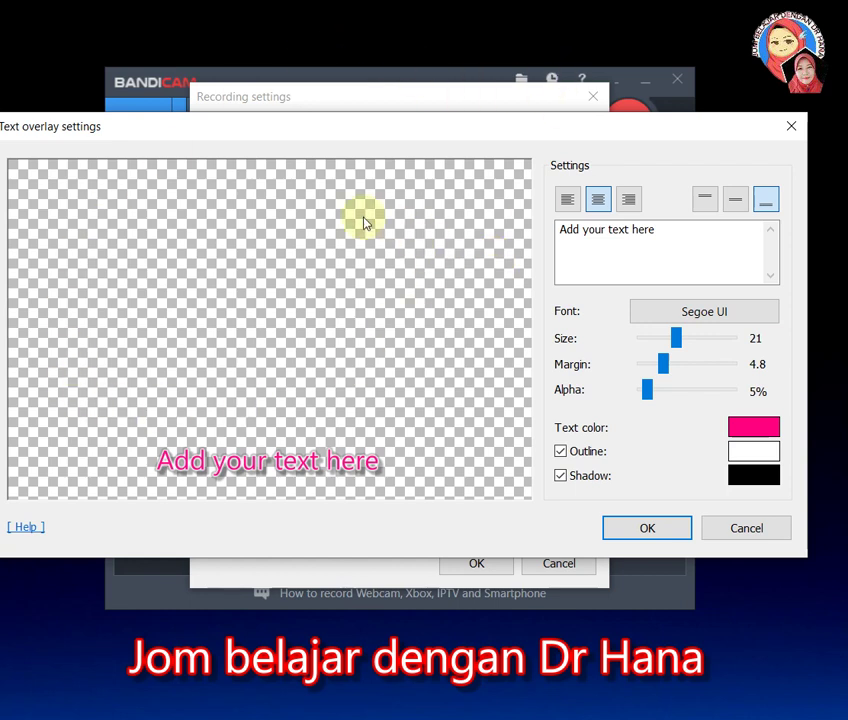
pyautogui.click(746, 528)
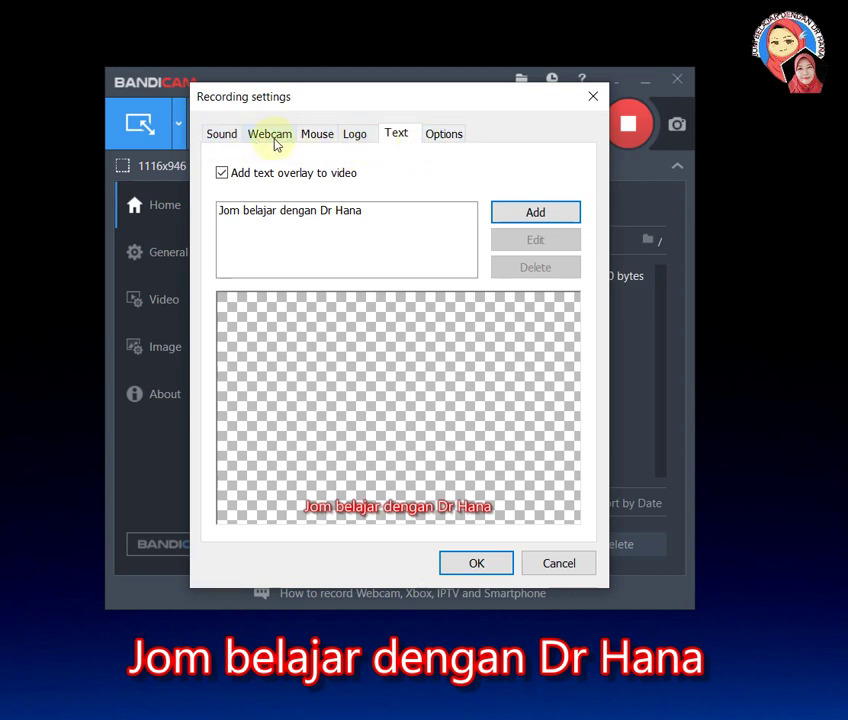
# Step: Open the sound settings, toggle Record sound off and on again, and toggle saving .wav audio tracks on and off again
pyautogui.click(221, 140)
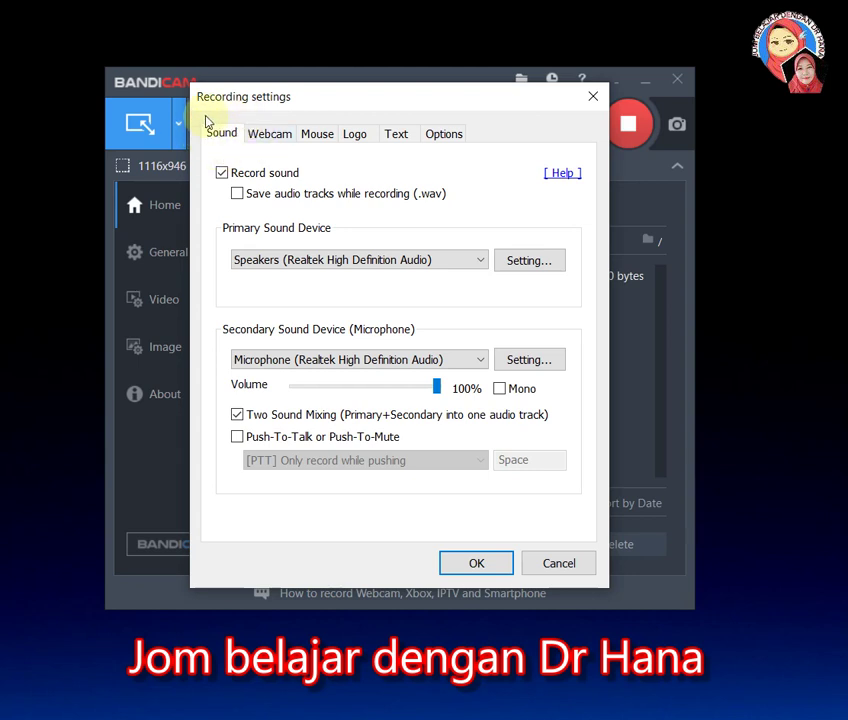
pyautogui.click(223, 178)
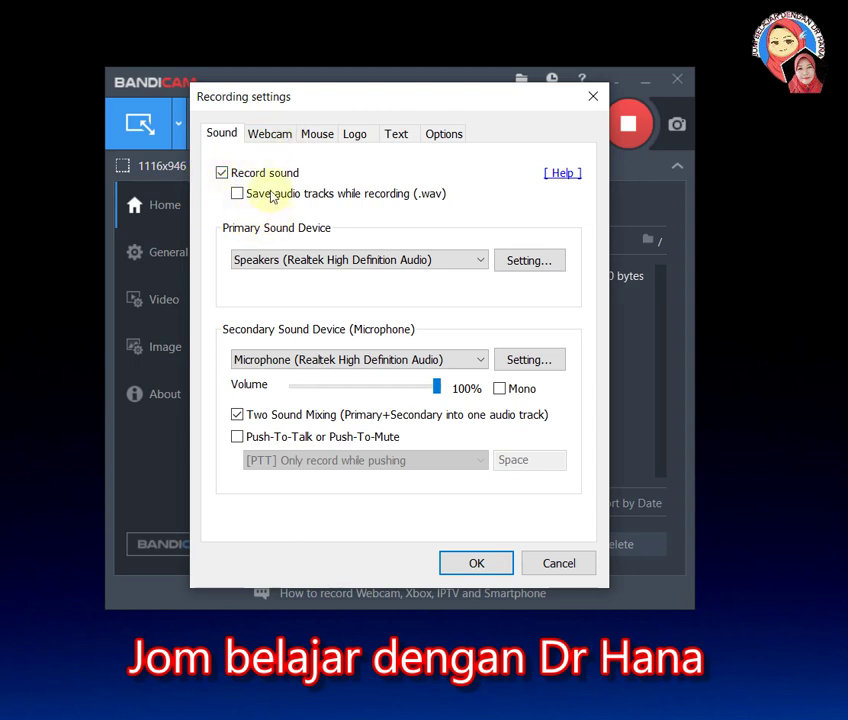
pyautogui.click(222, 174)
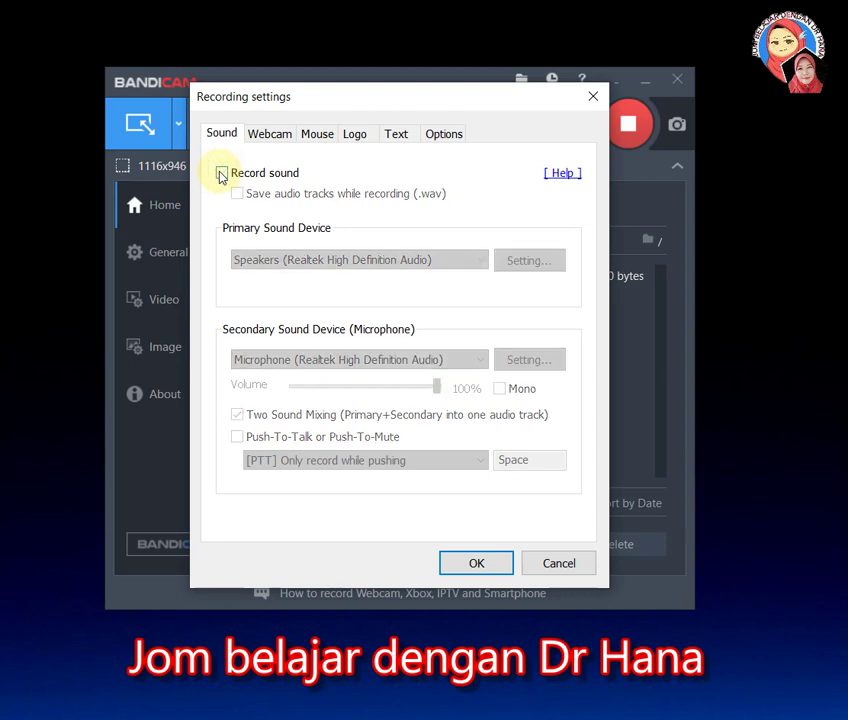
pyautogui.click(222, 174)
pyautogui.click(239, 195)
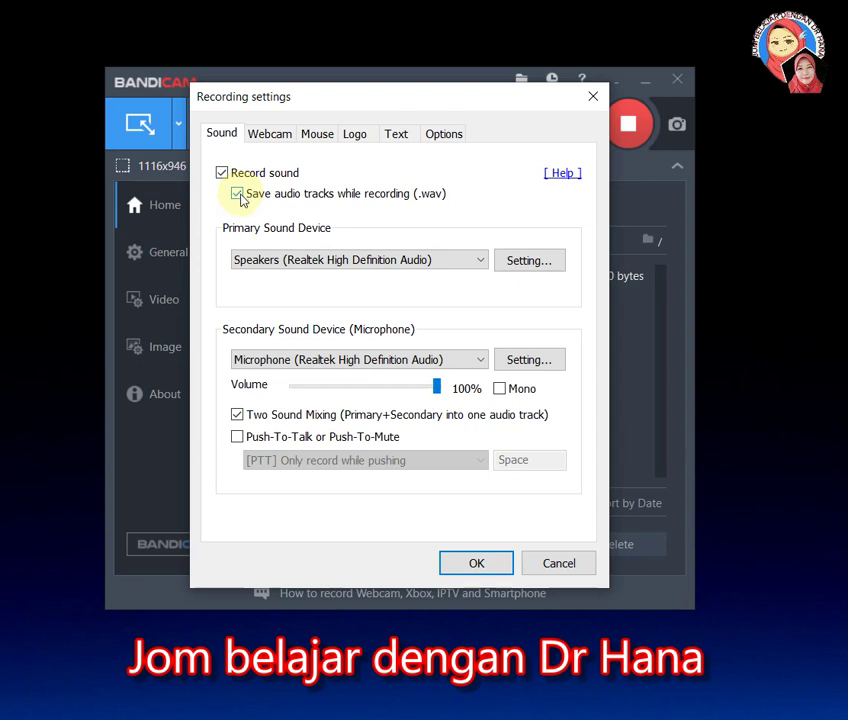
pyautogui.click(238, 195)
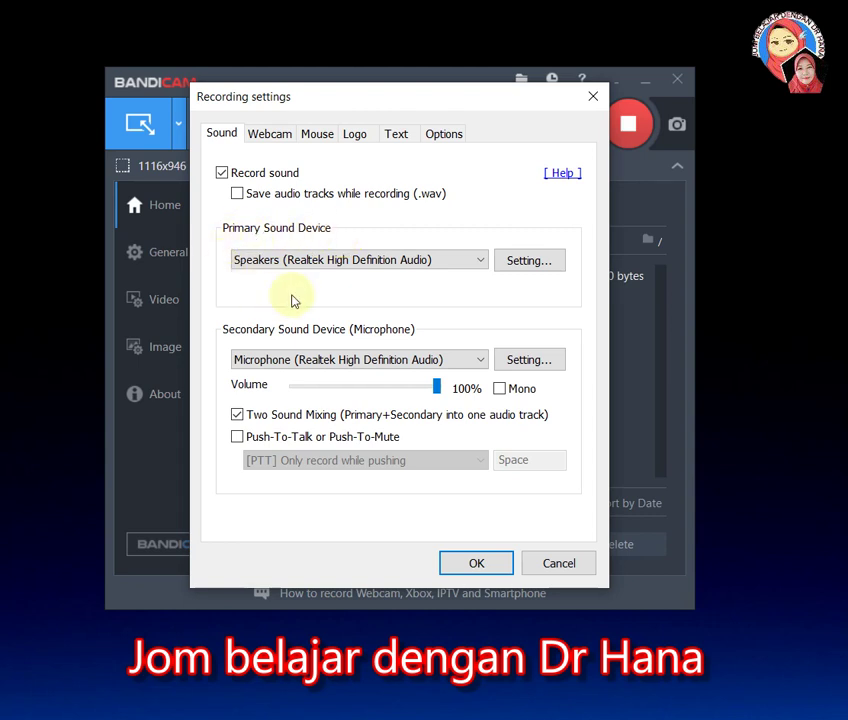
# Step: Examine the available primary and secondary sound devices and the microphone volume, keeping the current choices
pyautogui.click(483, 262)
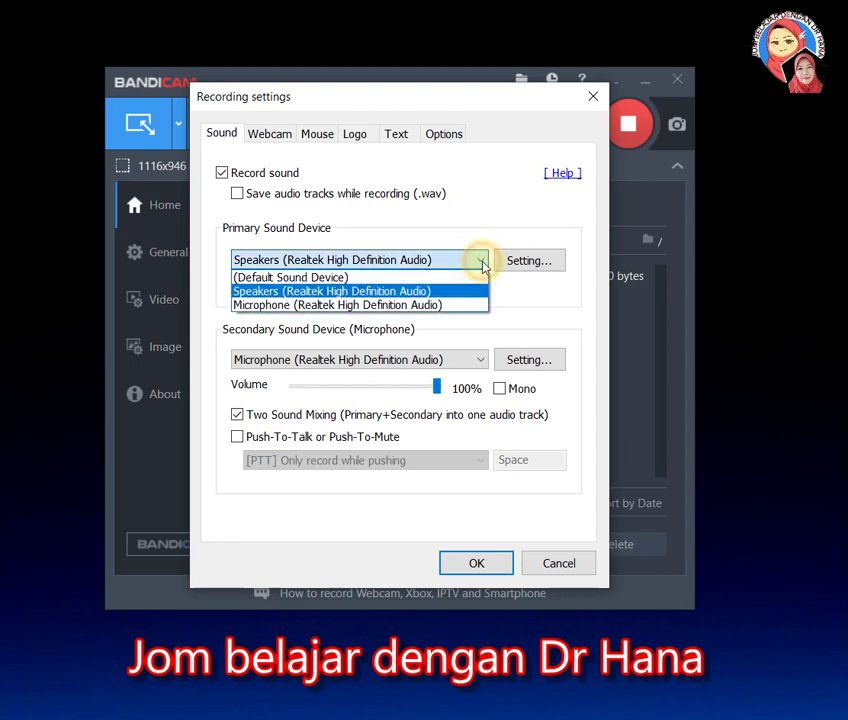
pyautogui.click(481, 262)
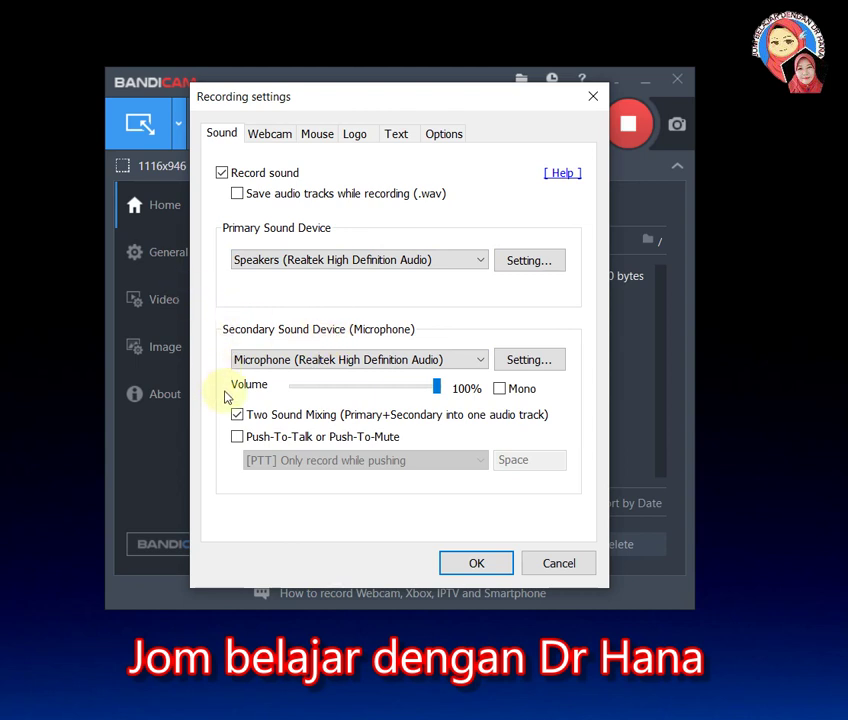
pyautogui.click(482, 360)
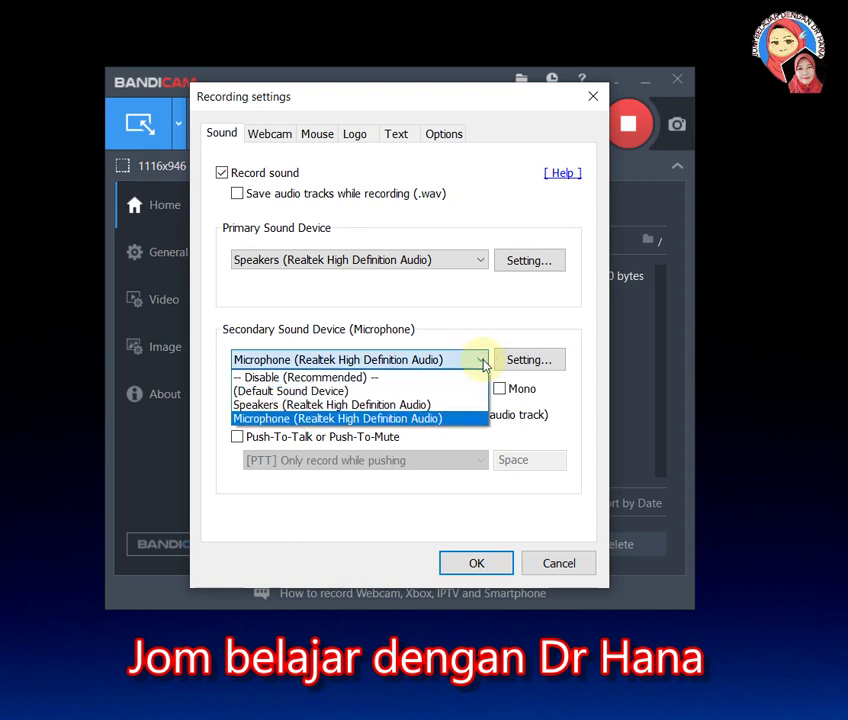
pyautogui.click(483, 362)
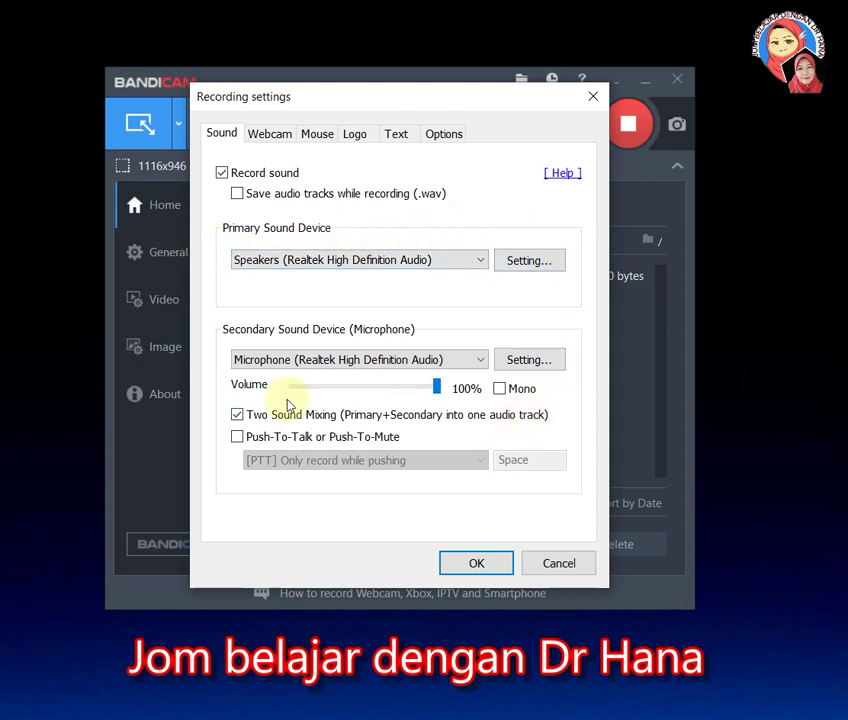
pyautogui.moveTo(437, 386)
pyautogui.mouseDown()
pyautogui.moveTo(297, 398)
pyautogui.moveTo(440, 392)
pyautogui.mouseUp()
# Step: Add the webcam overlay to the output video and check the available webcams, keeping BisonCam, NB Pro
pyautogui.click(268, 135)
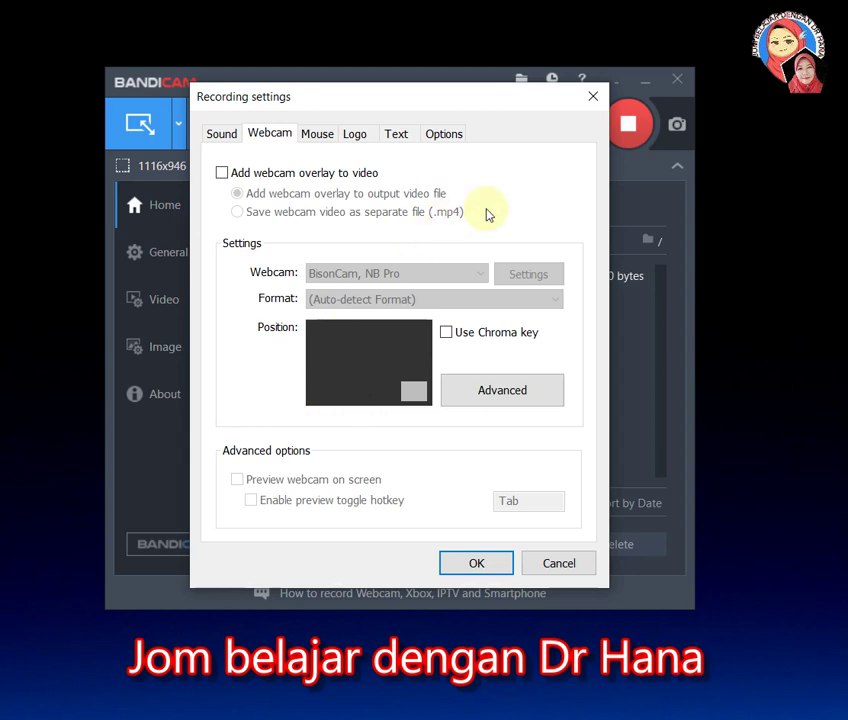
pyautogui.click(222, 172)
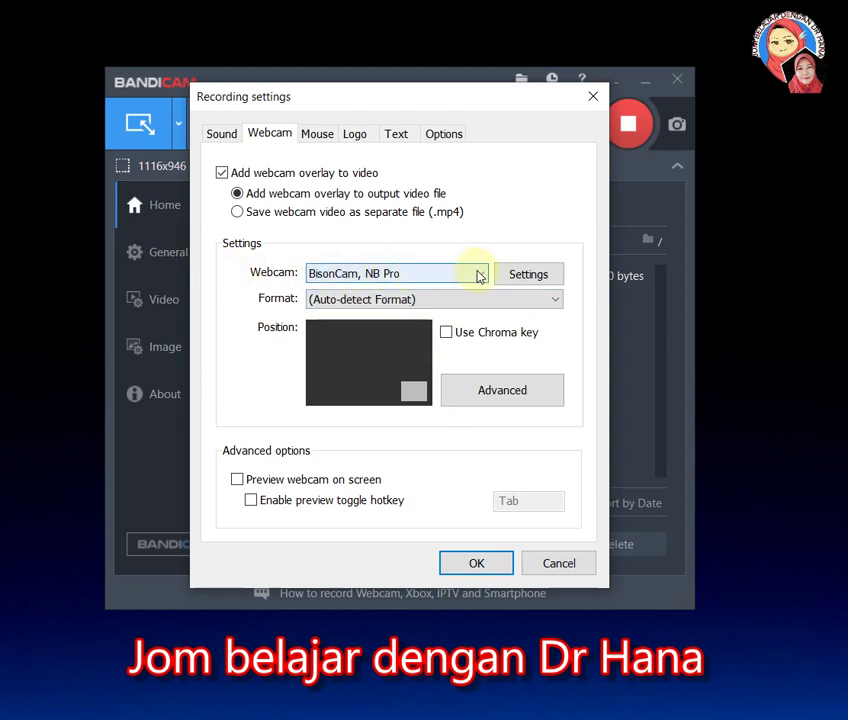
pyautogui.click(479, 276)
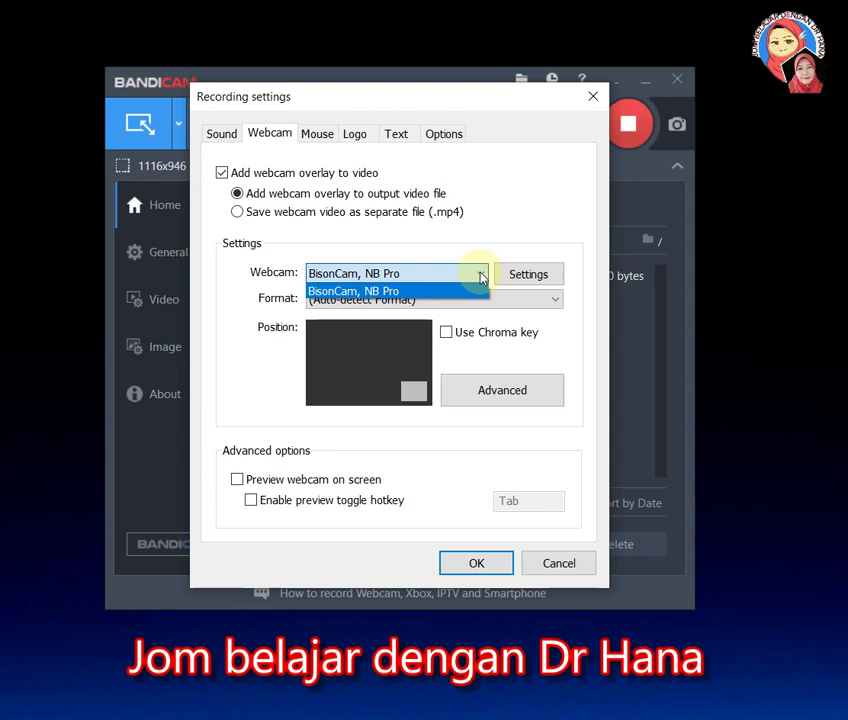
pyautogui.click(481, 276)
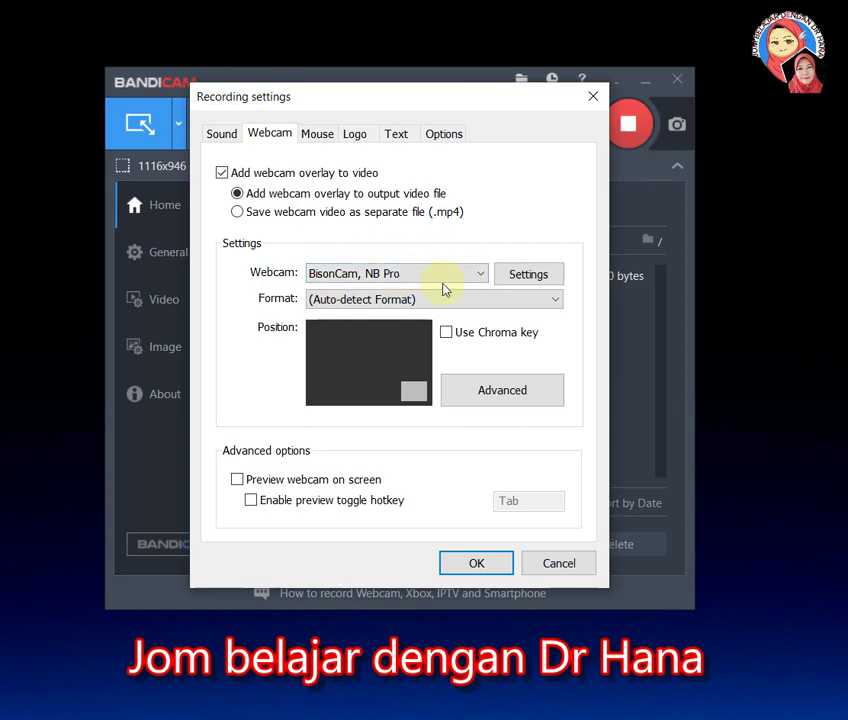
# Step: Open the advanced webcam settings and try each corner preset and the full-size preset, returning the overlay to the lower-right corner
pyautogui.click(500, 392)
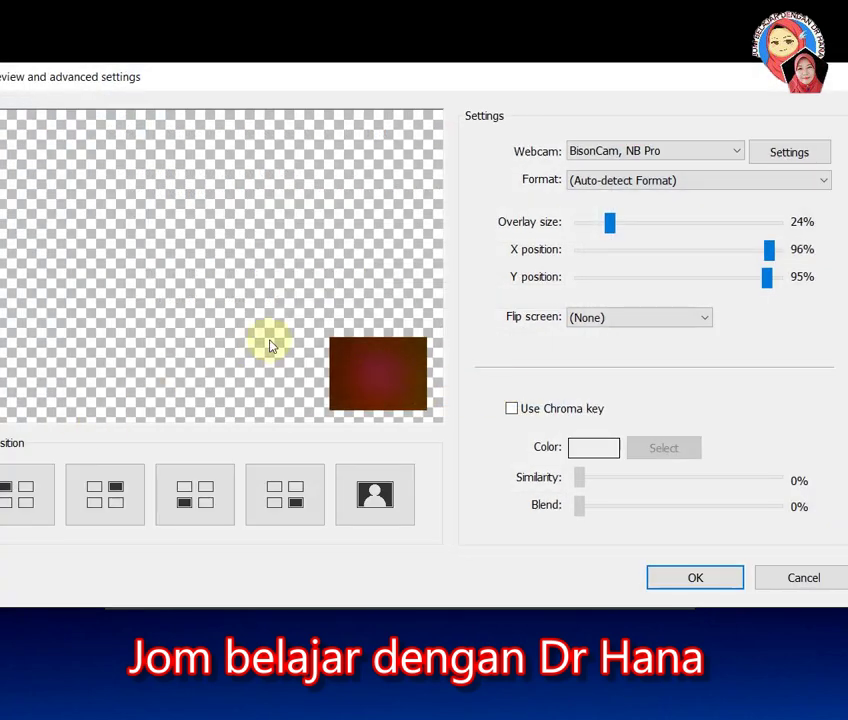
pyautogui.click(12, 492)
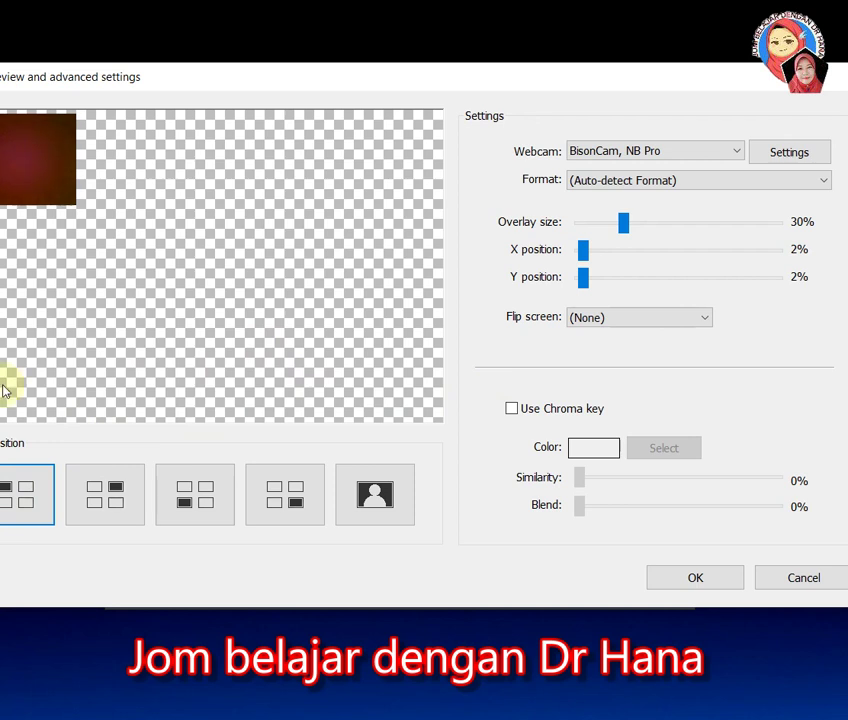
pyautogui.click(112, 496)
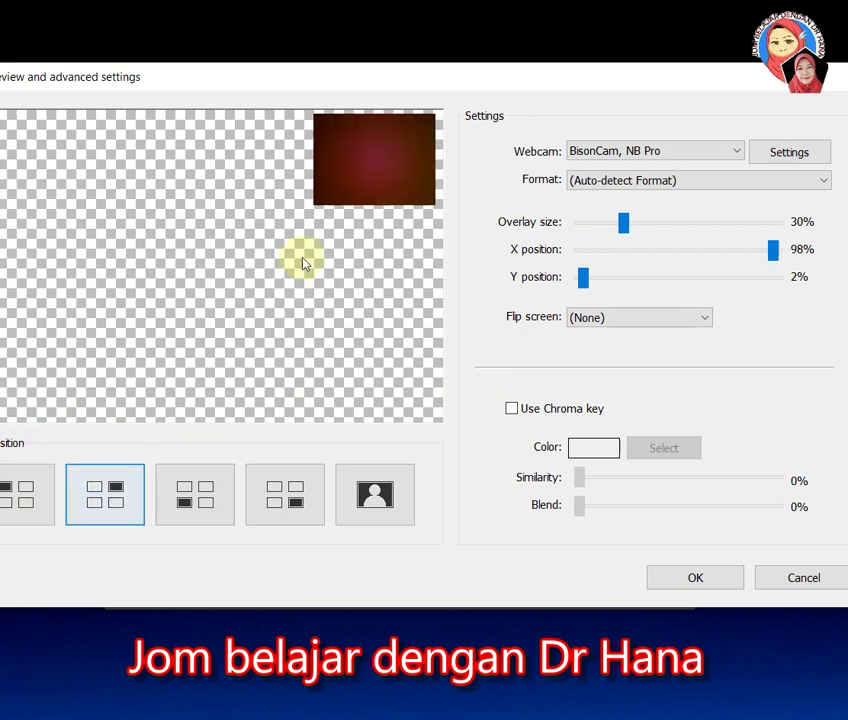
pyautogui.click(185, 505)
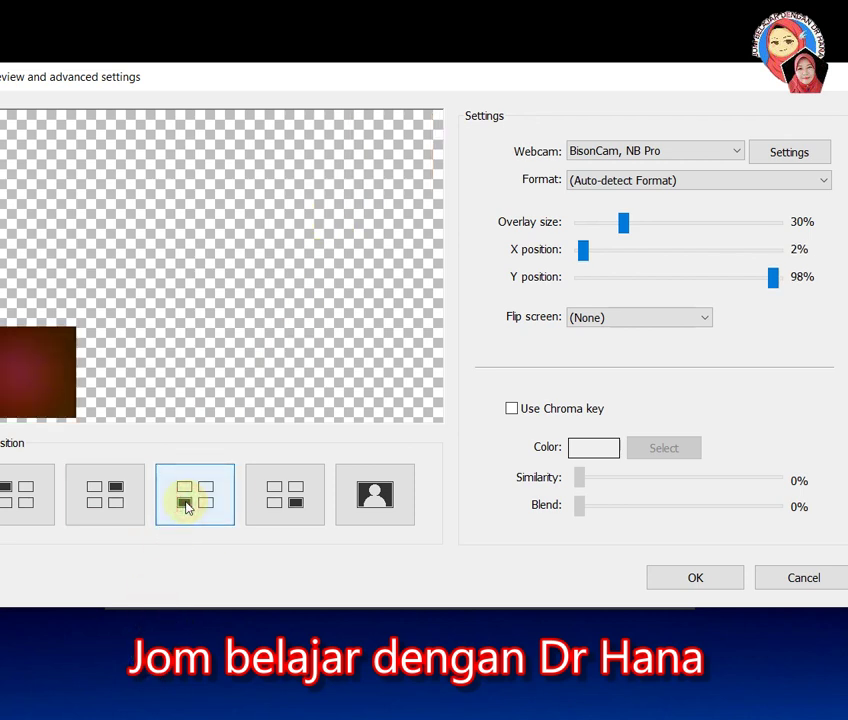
pyautogui.click(284, 504)
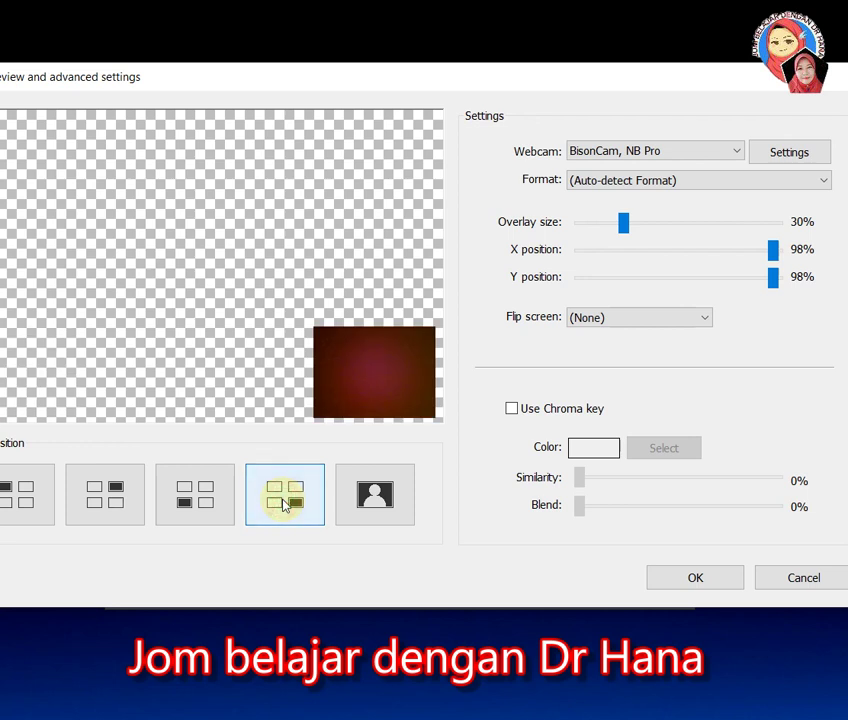
pyautogui.click(378, 512)
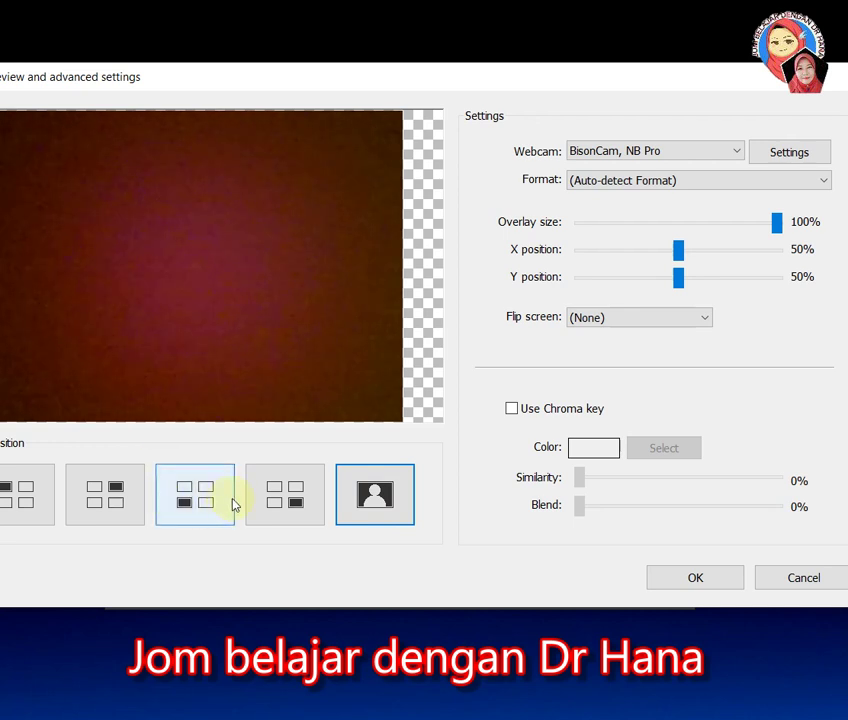
pyautogui.click(288, 500)
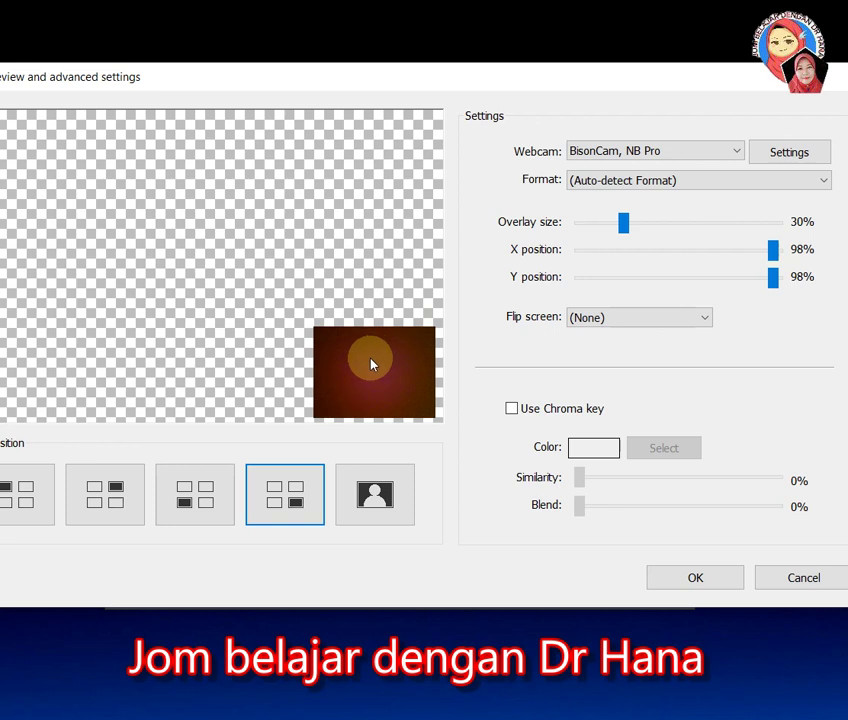
# Step: Set the webcam overlay size to 23% and its Y position to 95%, keeping the X position at 98%
pyautogui.click(623, 224)
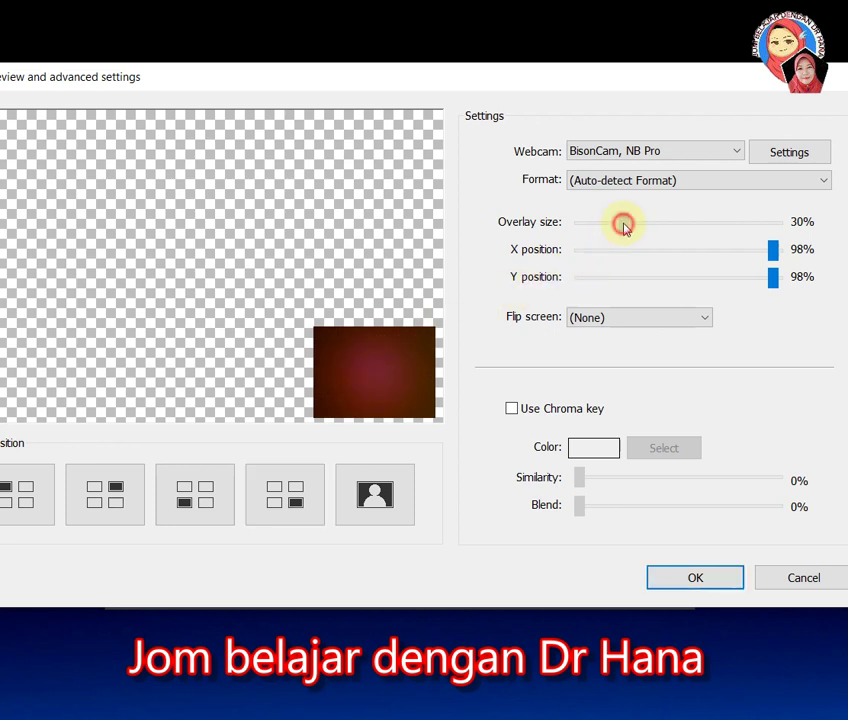
pyautogui.moveTo(623, 226)
pyautogui.mouseDown()
pyautogui.moveTo(604, 230)
pyautogui.moveTo(617, 221)
pyautogui.mouseUp()
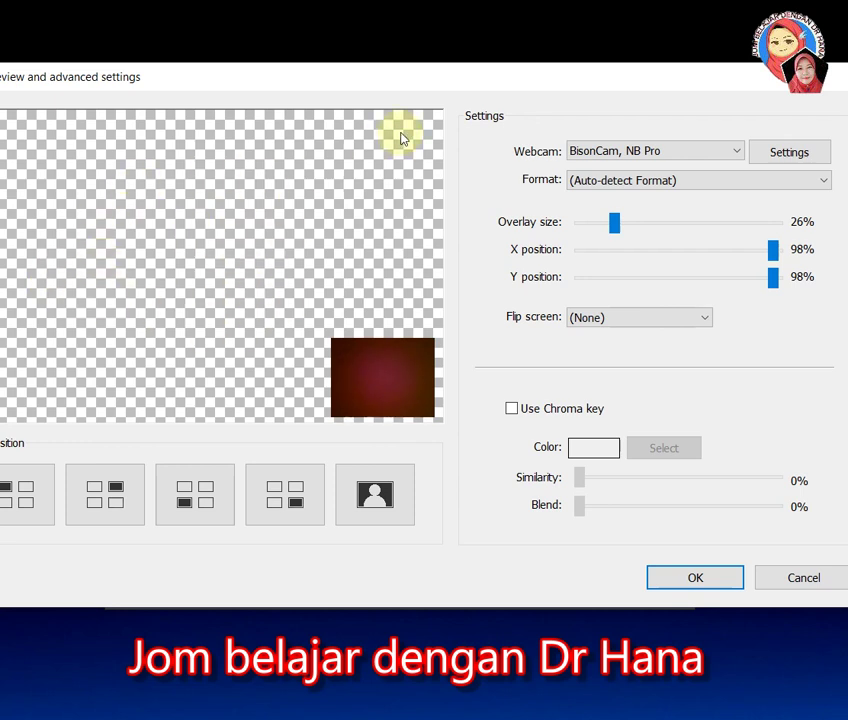
pyautogui.moveTo(614, 224); pyautogui.dragTo(607, 222)
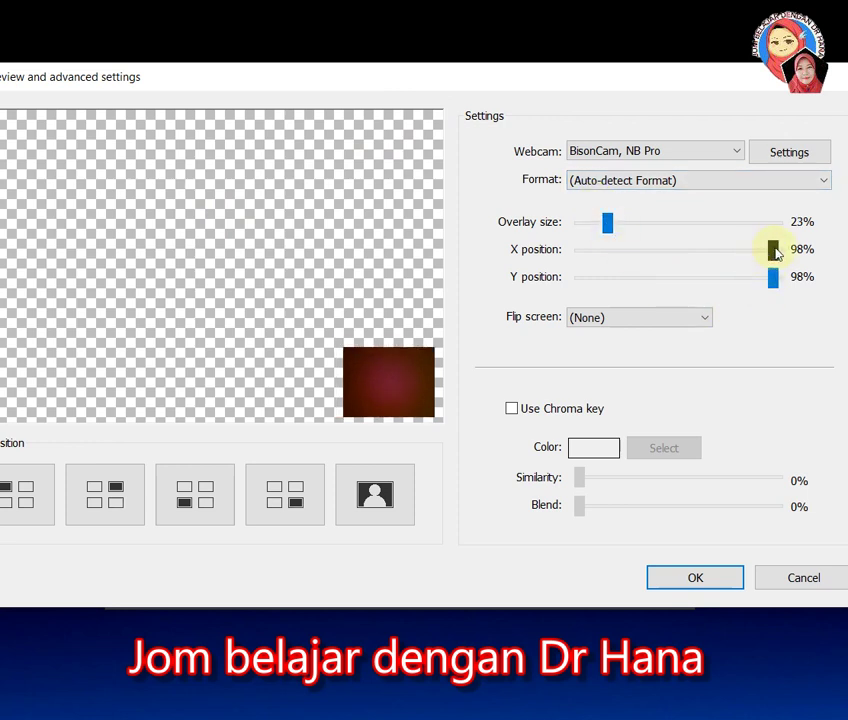
pyautogui.moveTo(773, 250); pyautogui.dragTo(776, 254)
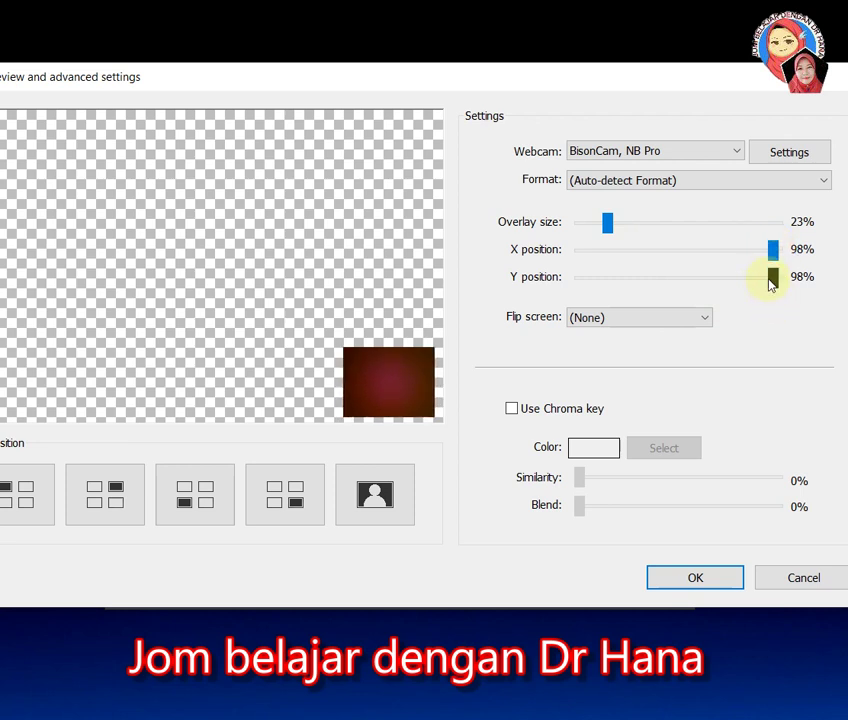
pyautogui.moveTo(768, 286); pyautogui.dragTo(765, 286)
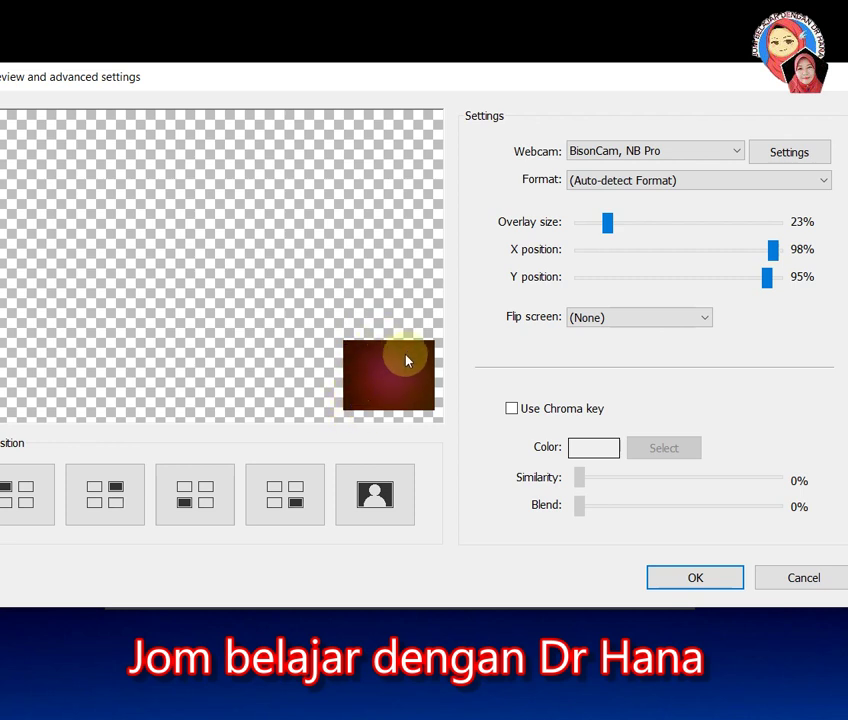
# Step: Try Chroma key with bright green (0, 255, 0) for the webcam overlay, switch it off, and accept the advanced webcam settings
pyautogui.click(511, 409)
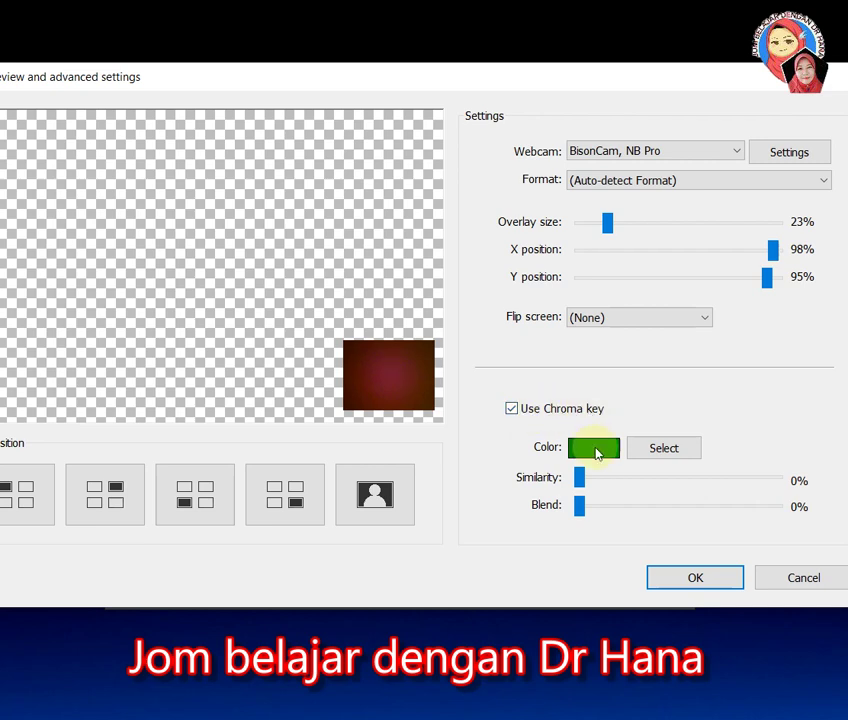
pyautogui.click(595, 451)
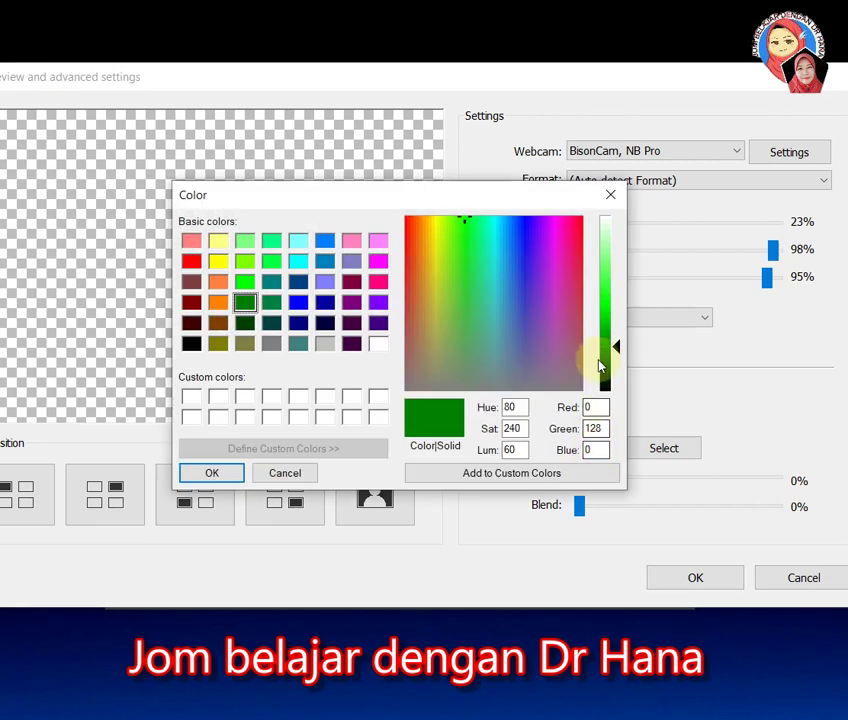
pyautogui.click(241, 282)
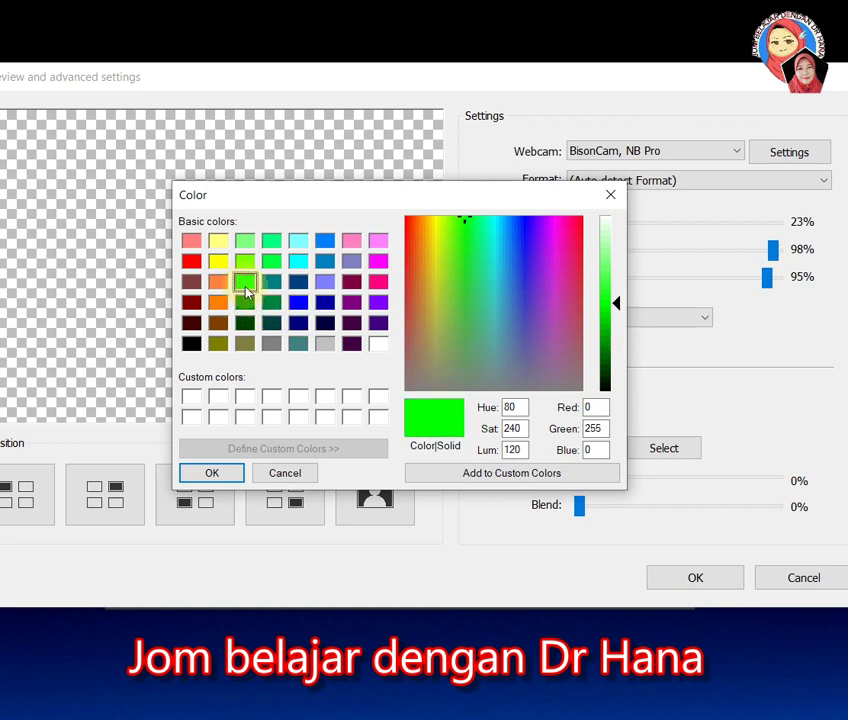
pyautogui.click(243, 304)
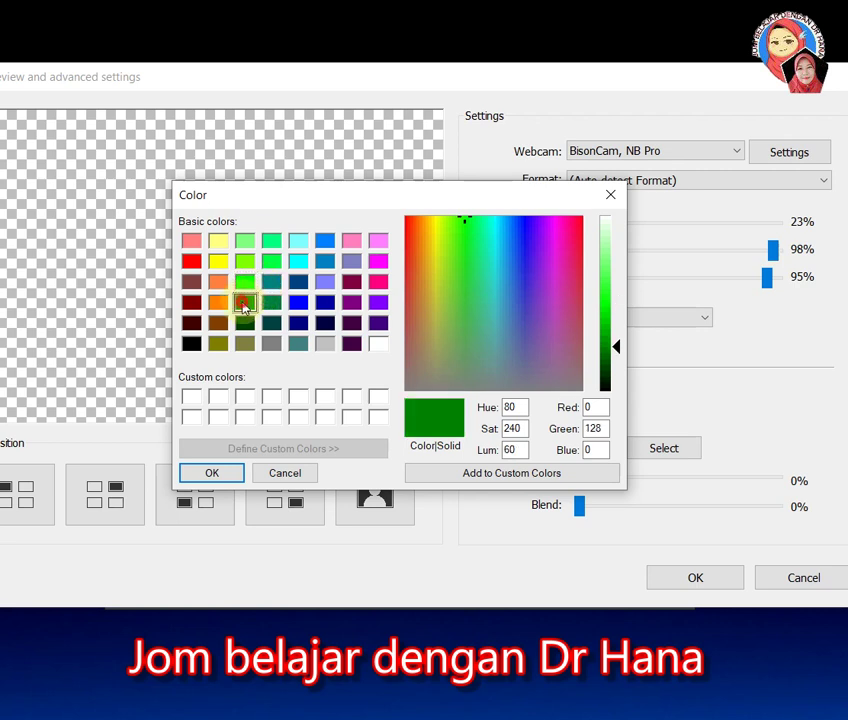
pyautogui.click(245, 283)
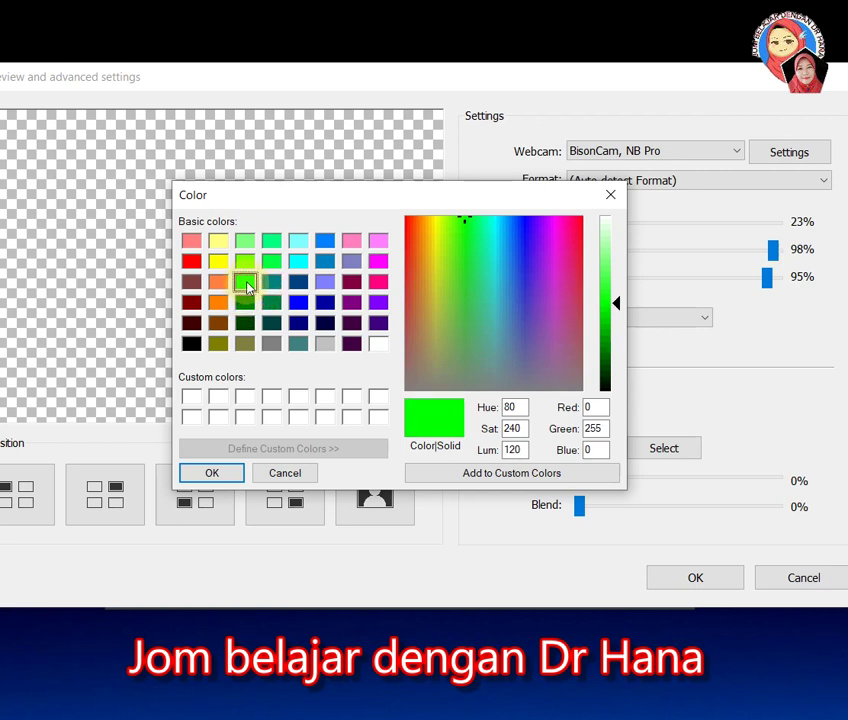
pyautogui.click(213, 476)
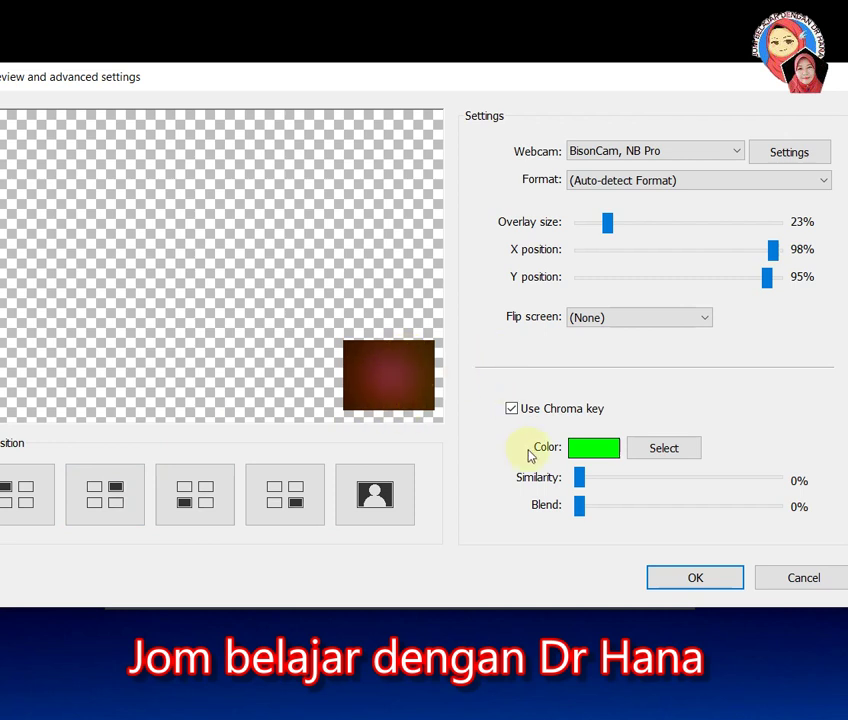
pyautogui.click(512, 409)
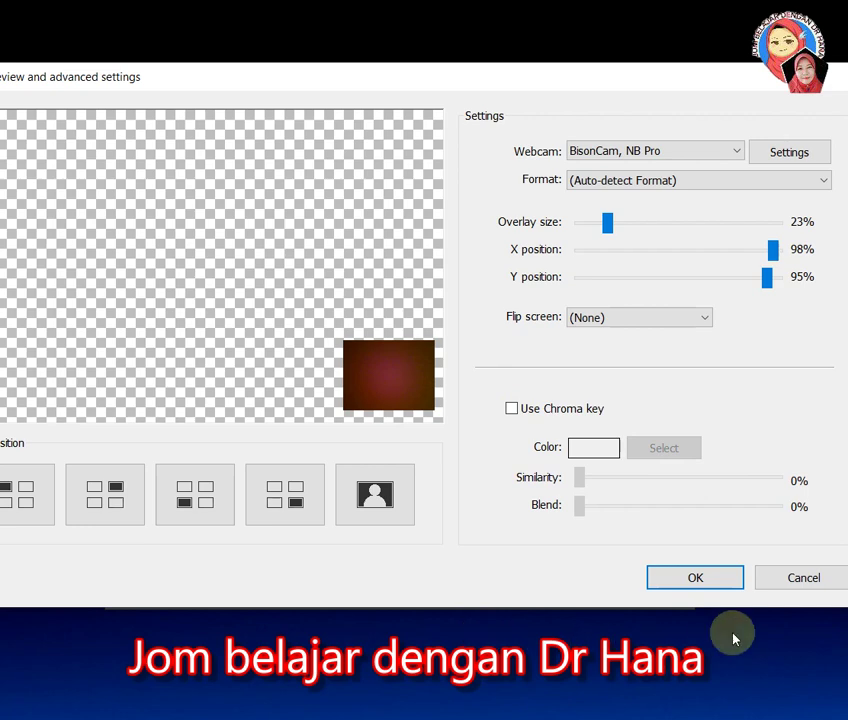
pyautogui.click(721, 577)
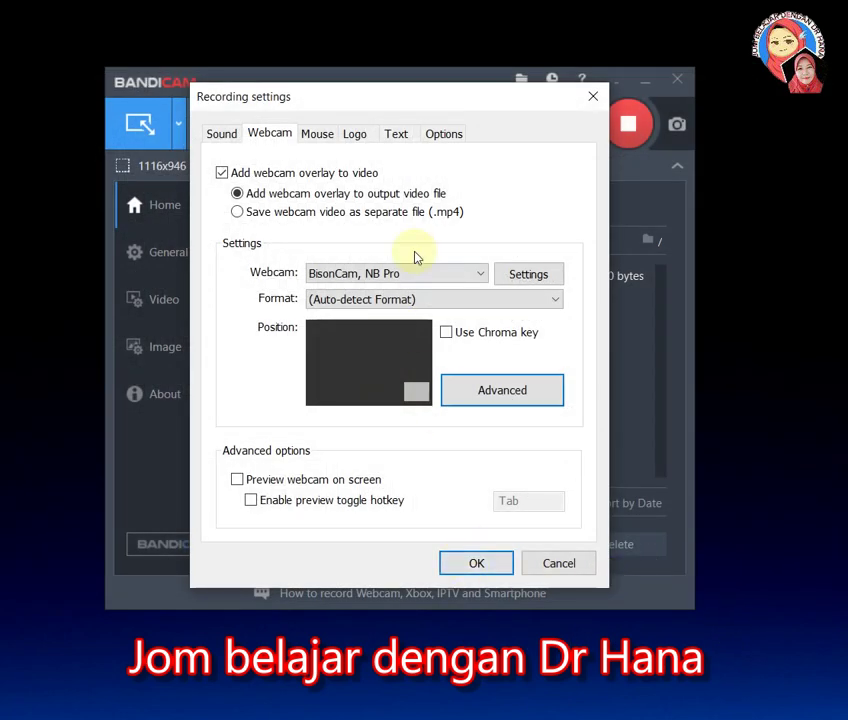
# Step: Toggle the webcam overlay off and on again, and leave it disabled for the video
pyautogui.click(221, 173)
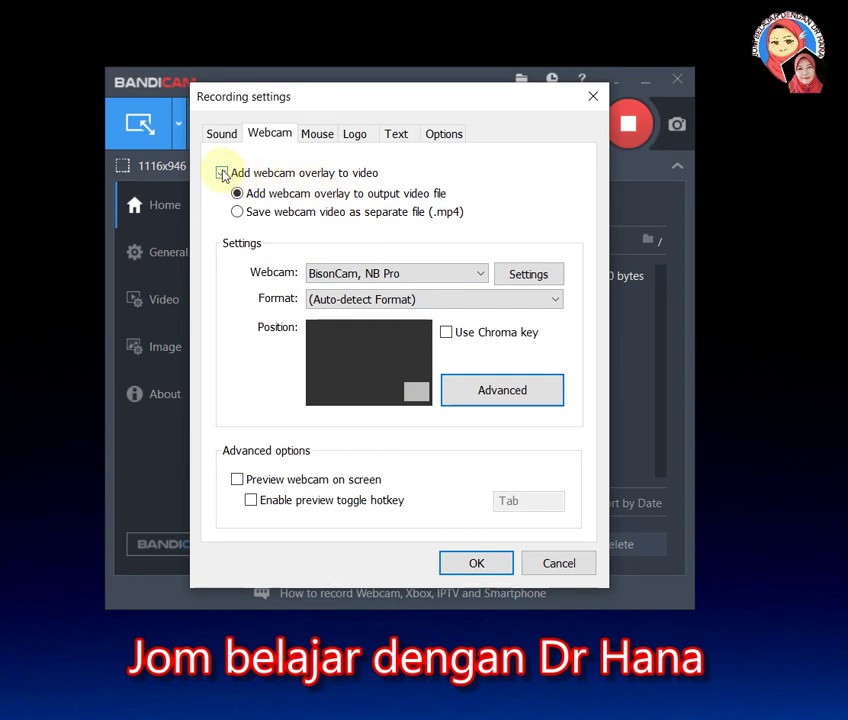
pyautogui.click(221, 173)
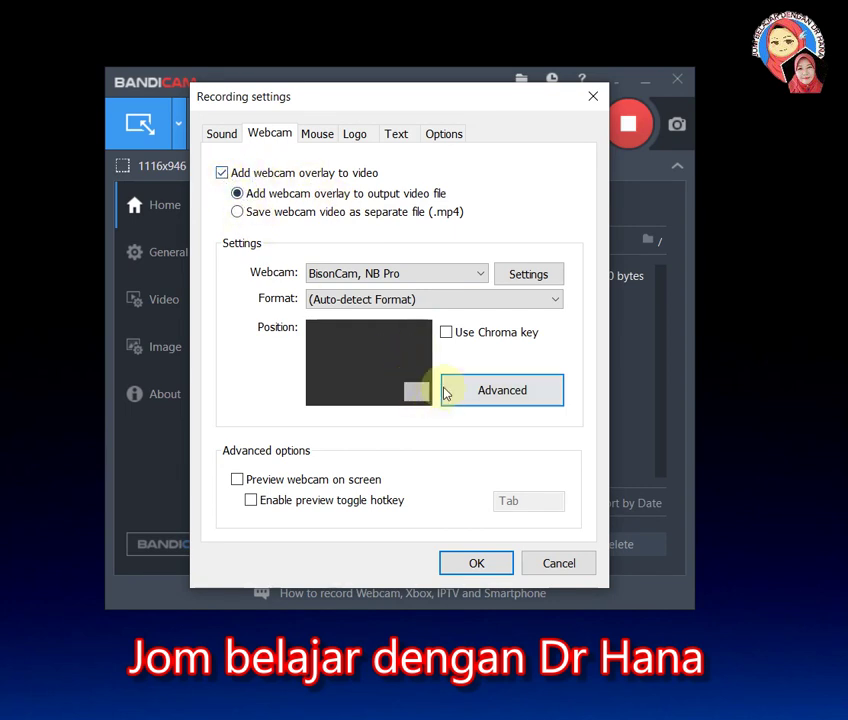
pyautogui.click(221, 173)
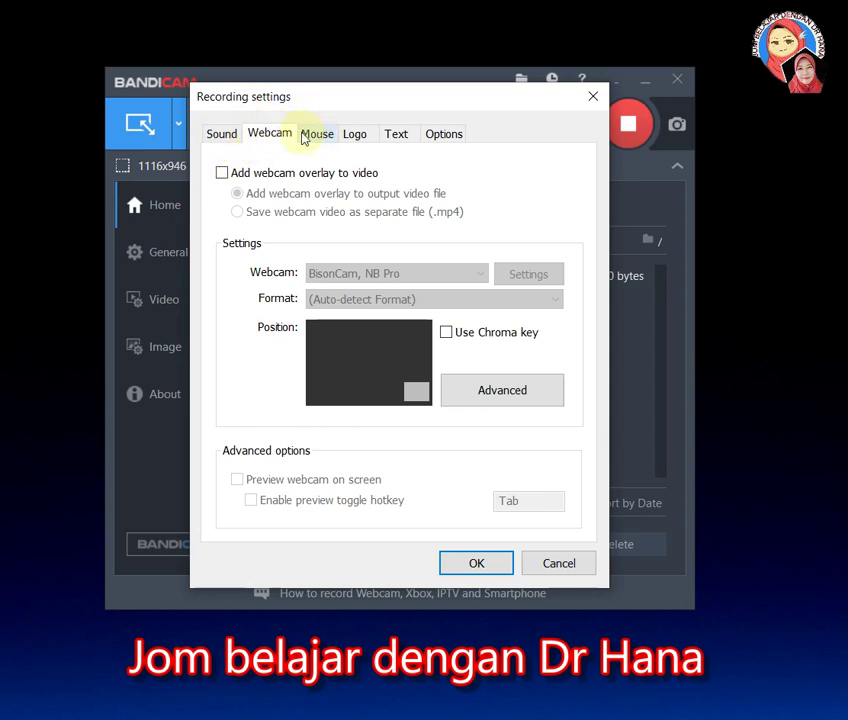
# Step: Examine the recording priority choices, keeping [High] Higher than normal priority, and close the recording settings without saving
pyautogui.click(446, 137)
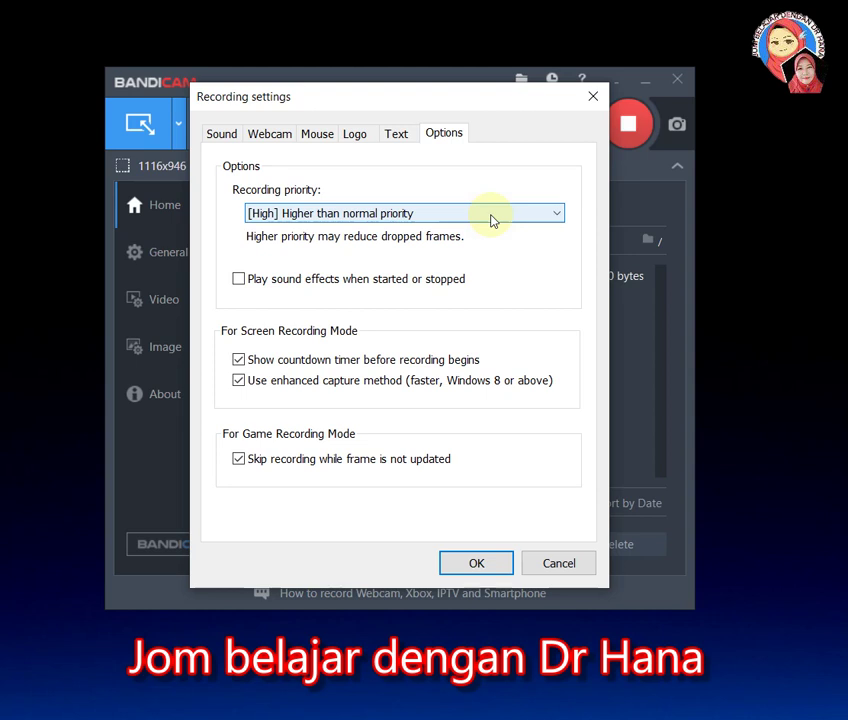
pyautogui.click(547, 214)
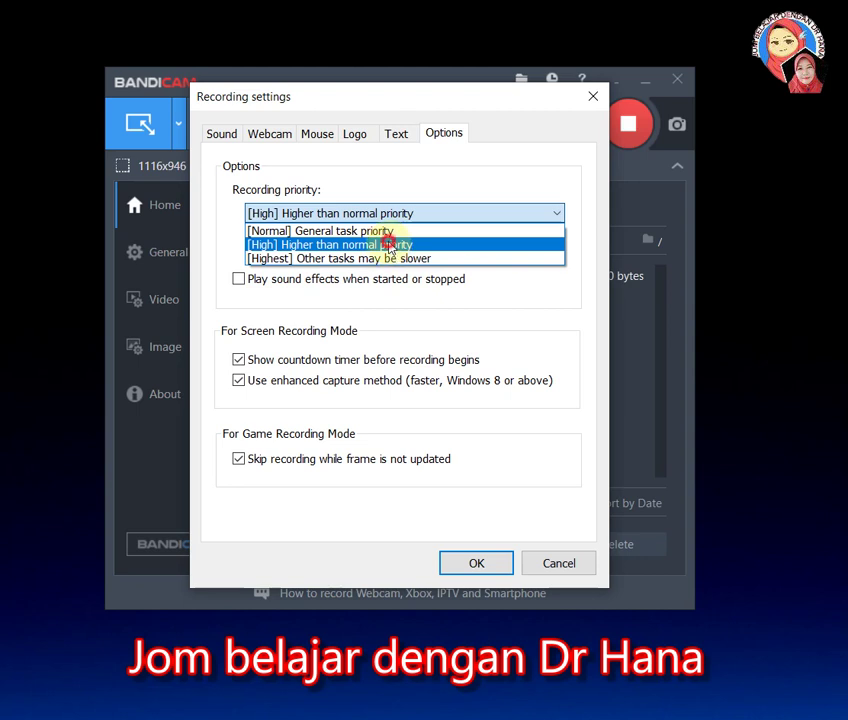
pyautogui.click(389, 244)
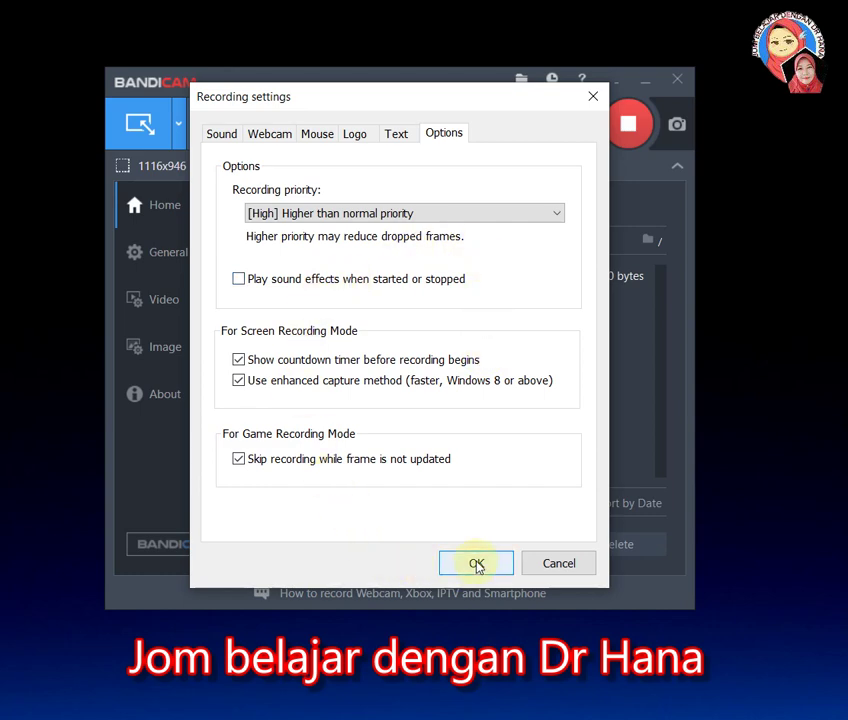
pyautogui.click(558, 573)
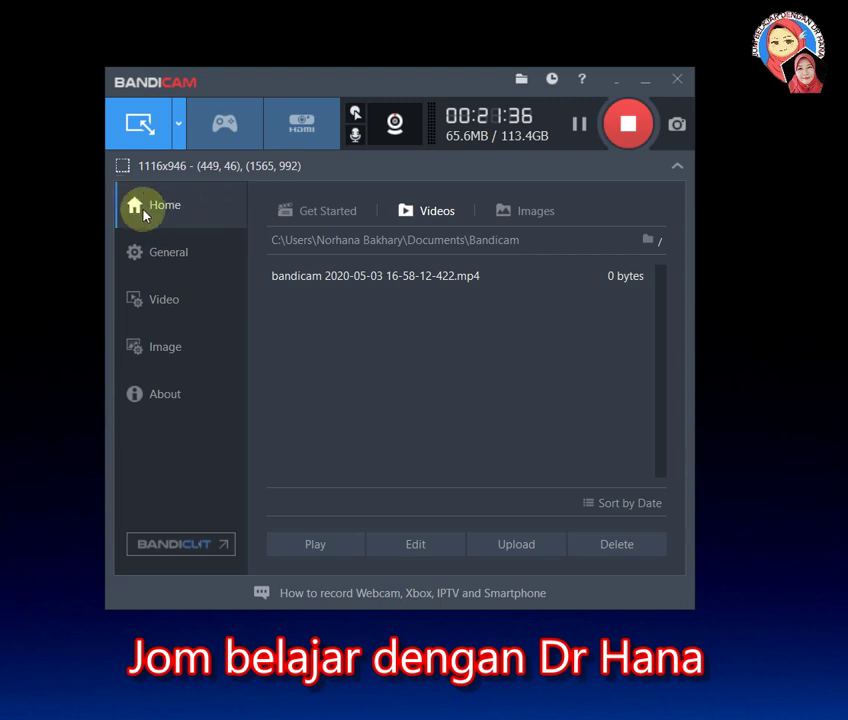
# Step: Look through the Get Started page, the recorded videos list and the captured images list
pyautogui.click(334, 213)
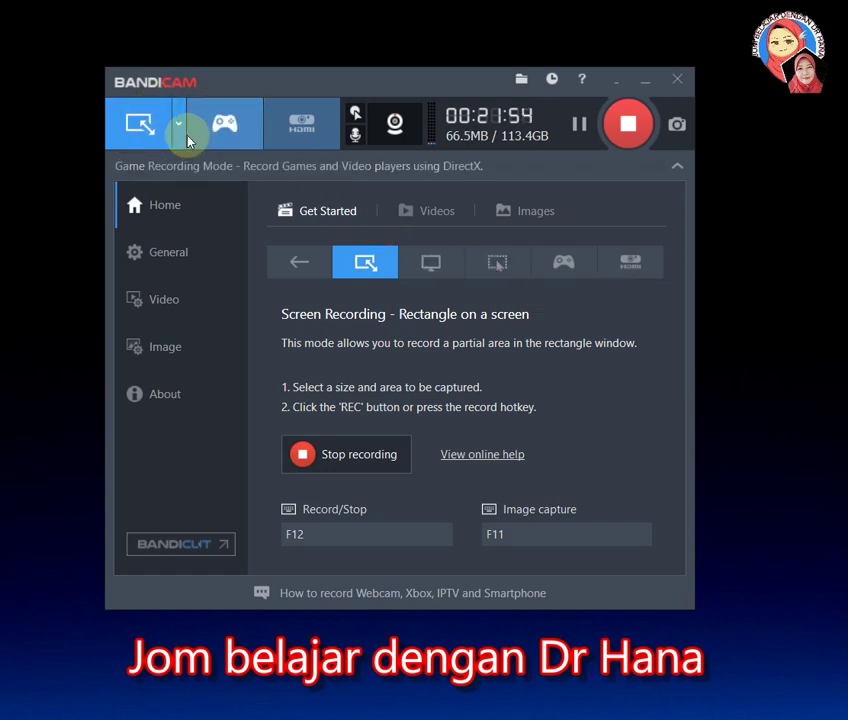
pyautogui.click(417, 215)
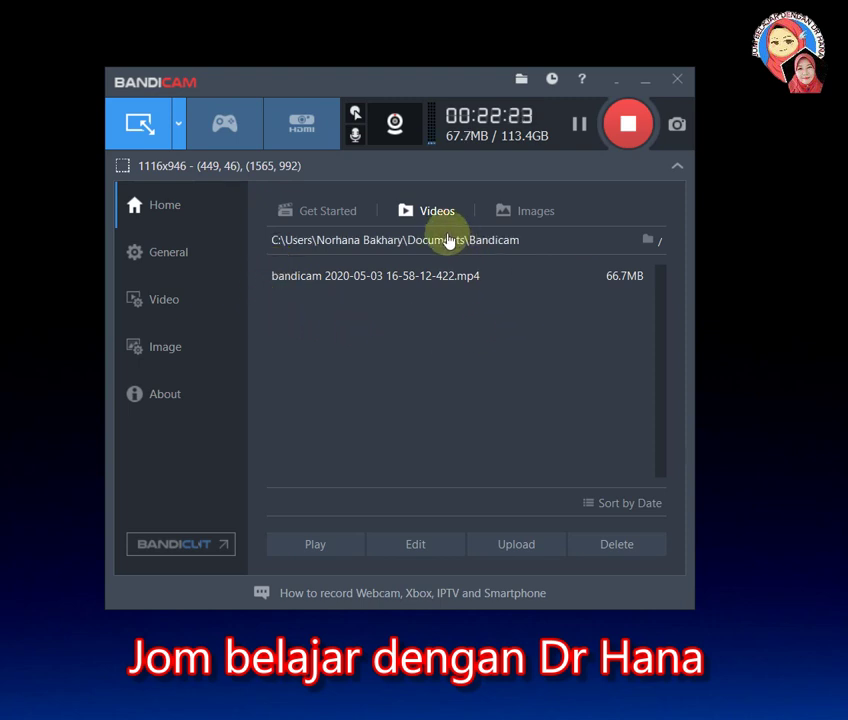
pyautogui.click(529, 214)
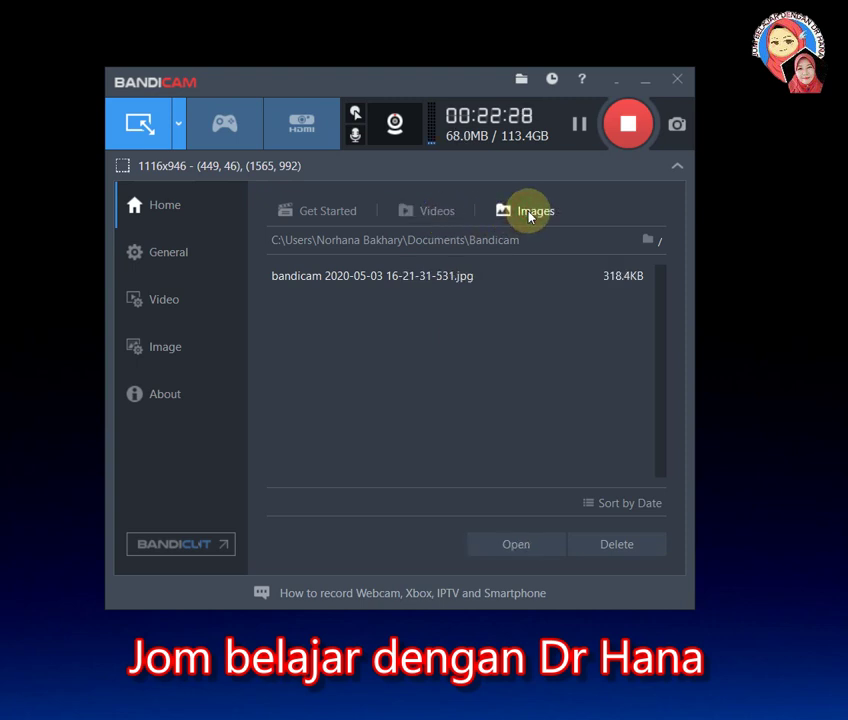
# Step: Capture a still image of the recording area, open the newest capture in the image viewer, and close the viewer
pyautogui.click(681, 127)
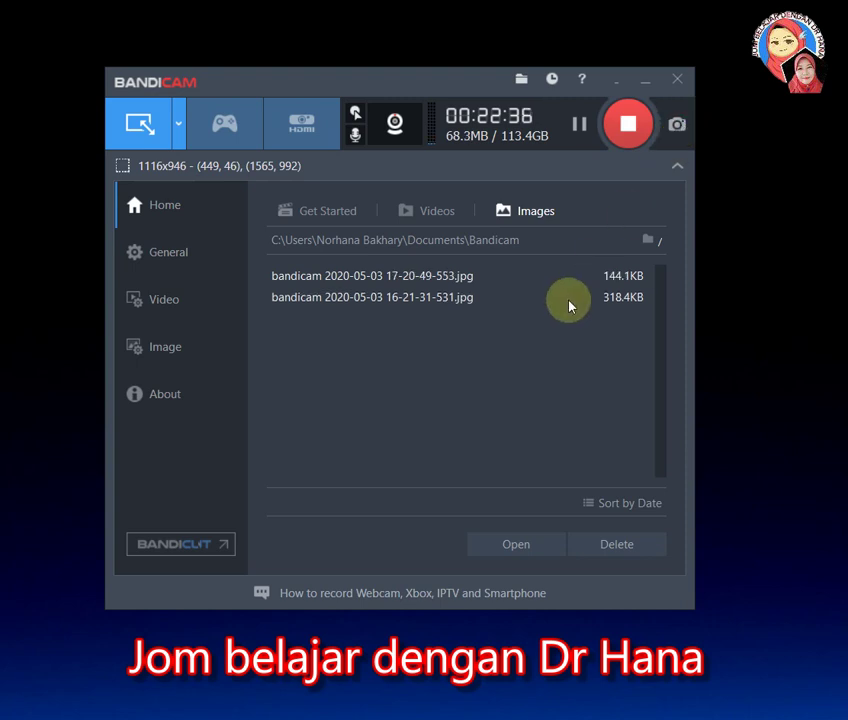
pyautogui.click(443, 279)
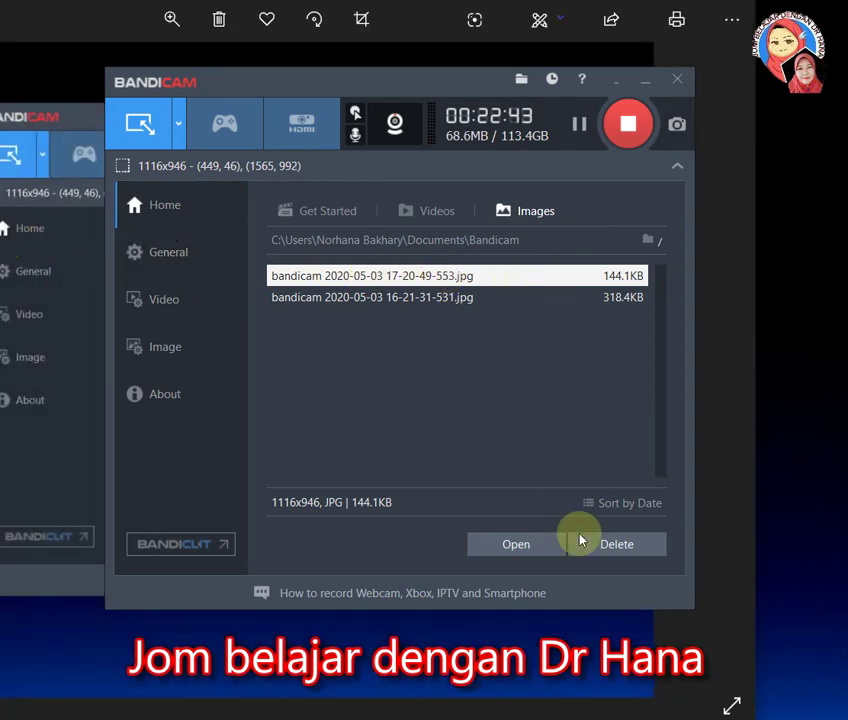
pyautogui.click(495, 358)
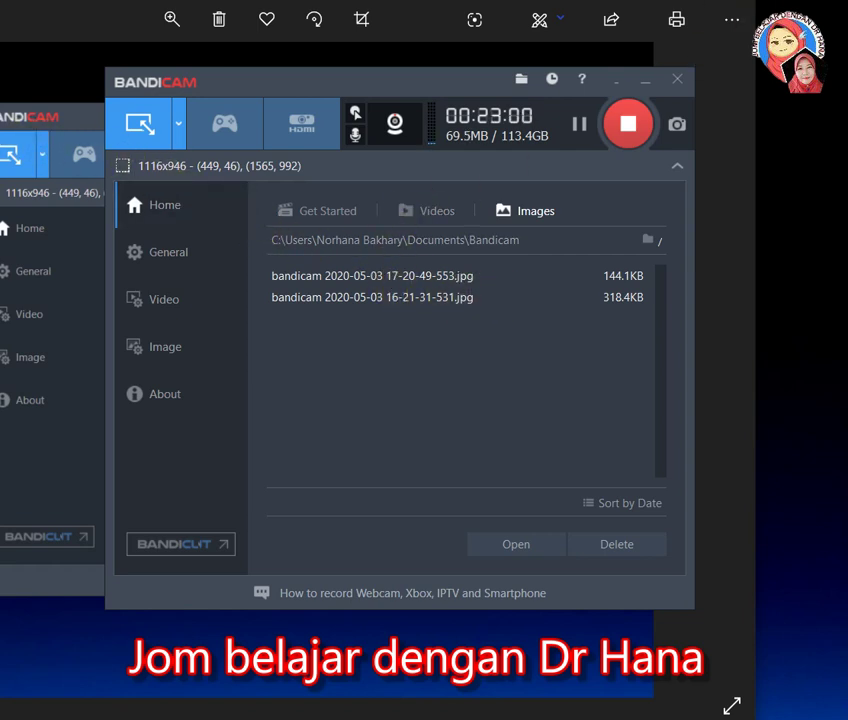
pyautogui.hotkey('alt', 'F4')
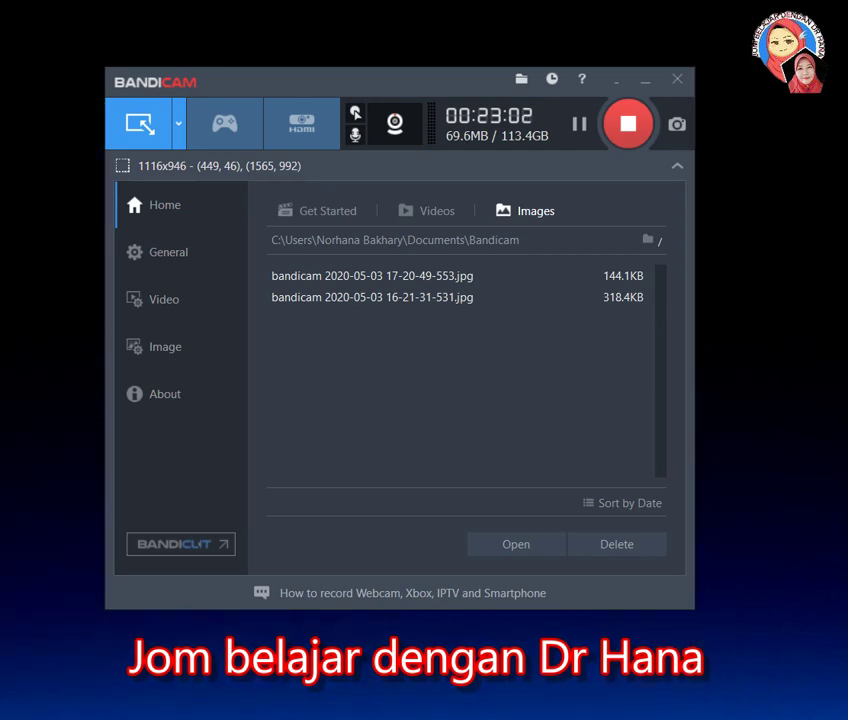
# Step: Review the general options, then open the scheduled recording list and close it without adding a schedule
pyautogui.click(188, 252)
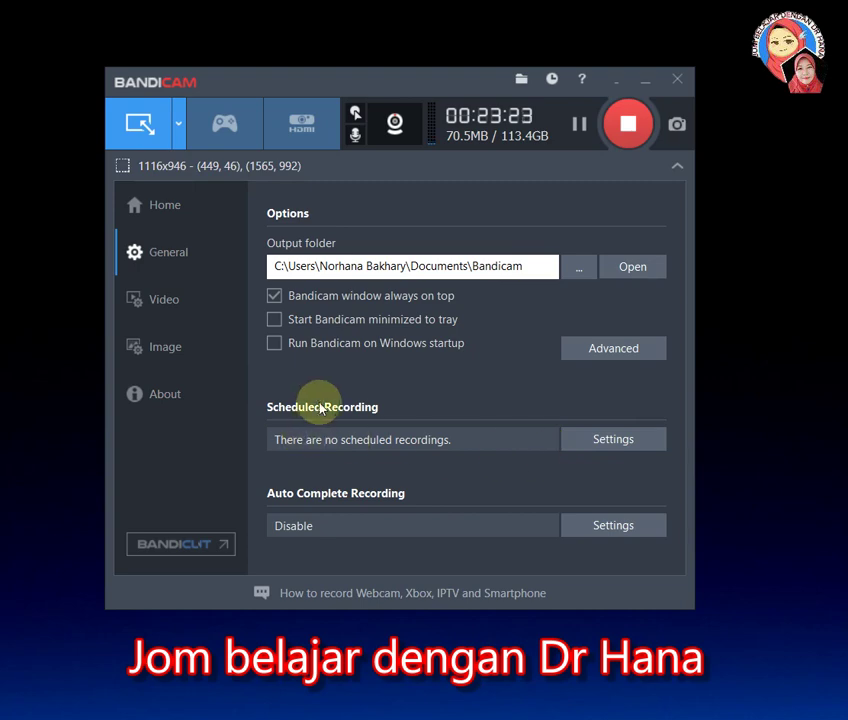
pyautogui.click(605, 443)
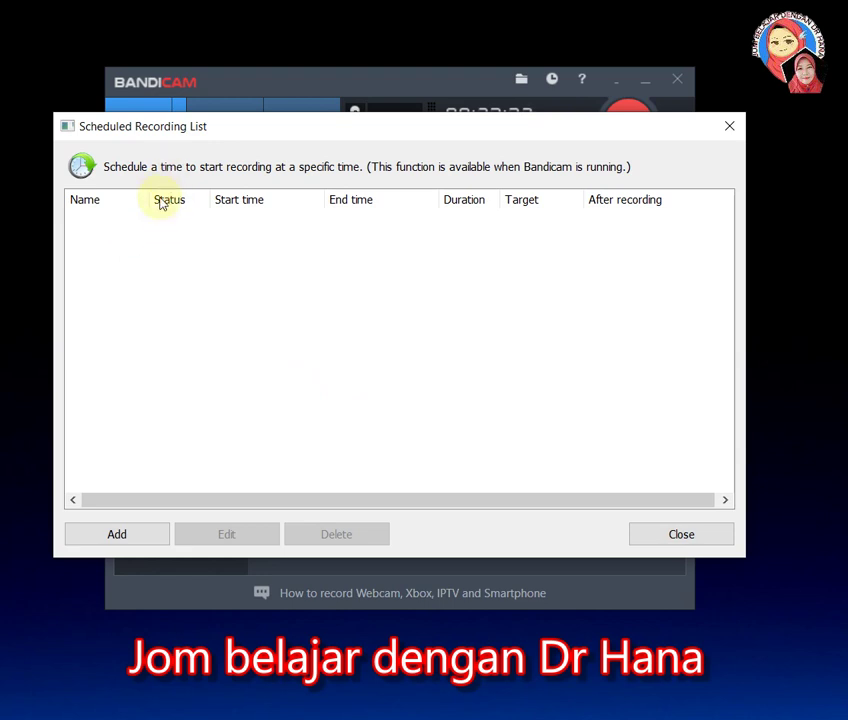
pyautogui.click(728, 128)
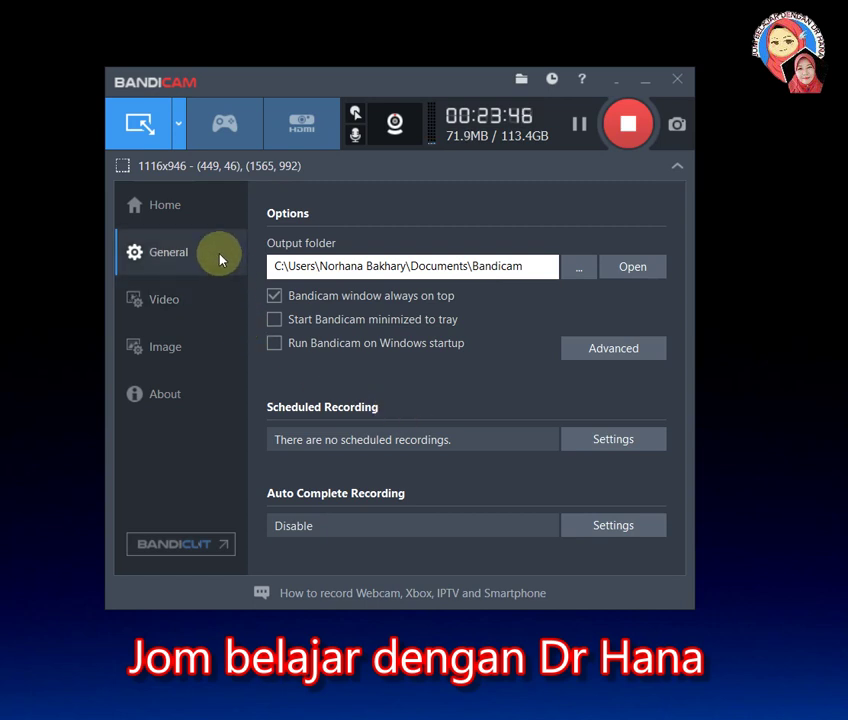
# Step: Disable the webcam overlay for video in the recording settings and save the change
pyautogui.click(152, 311)
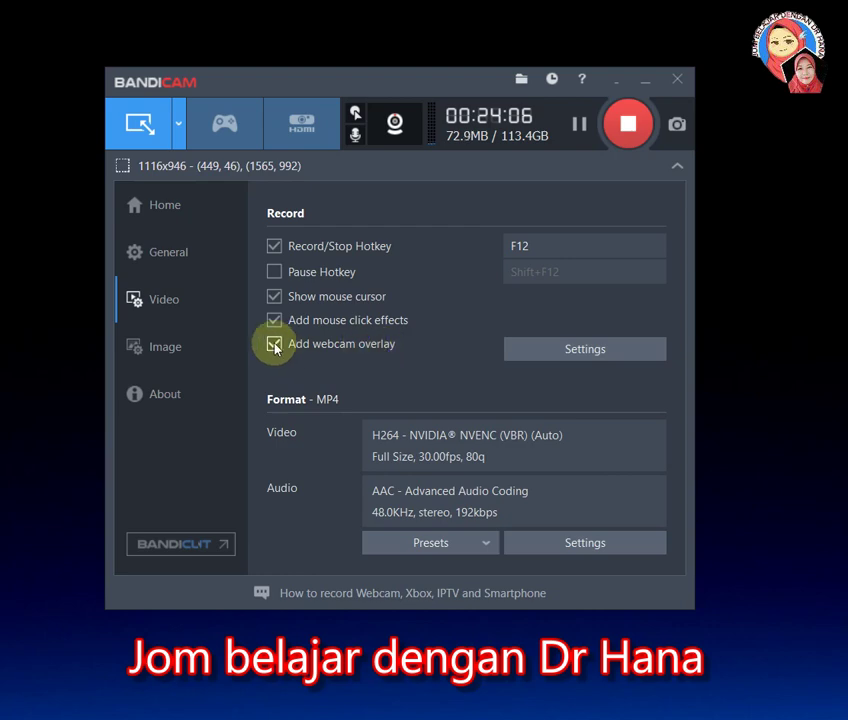
pyautogui.click(548, 355)
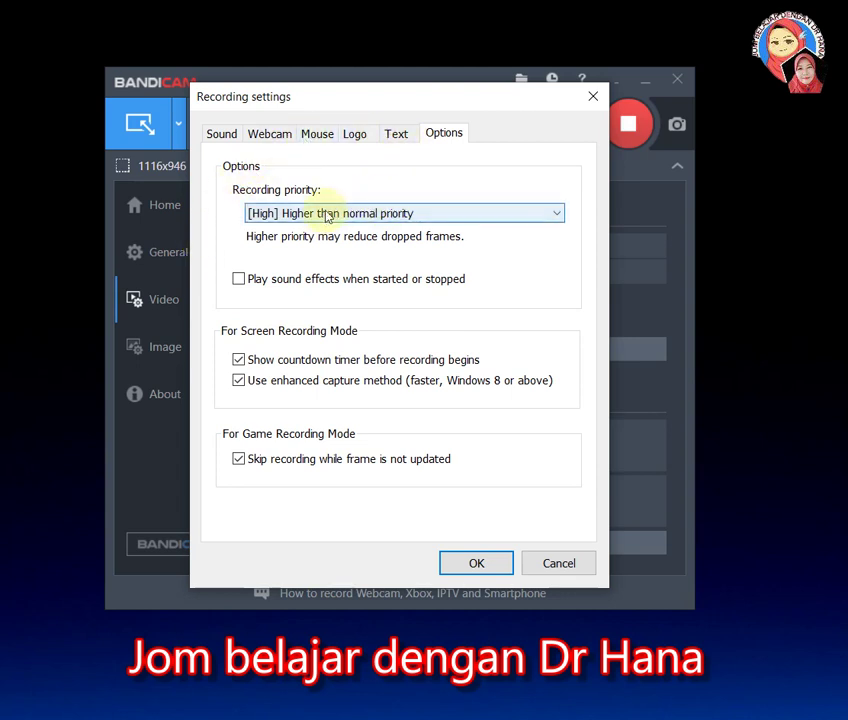
pyautogui.click(286, 138)
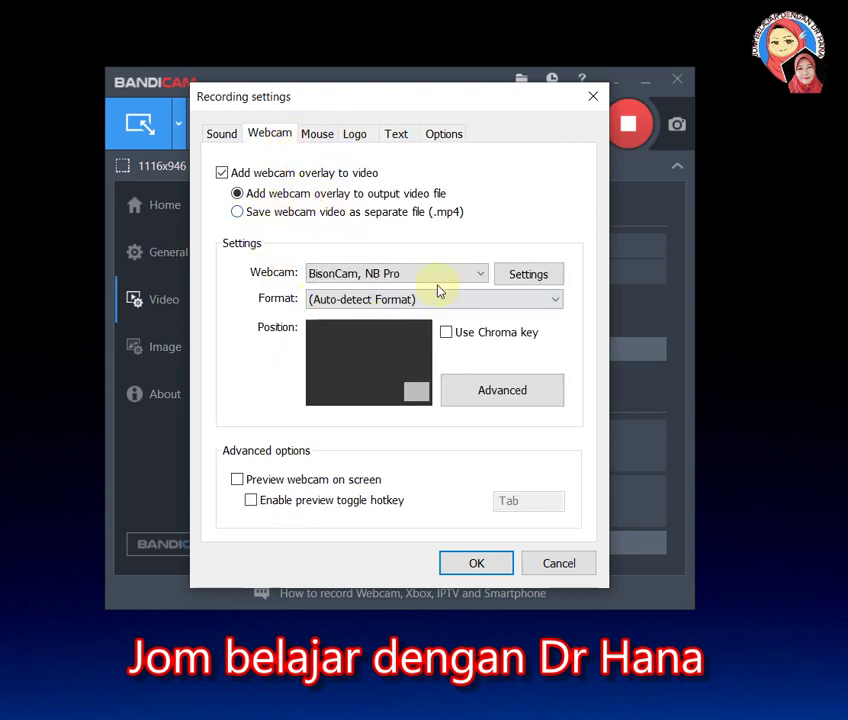
pyautogui.click(223, 174)
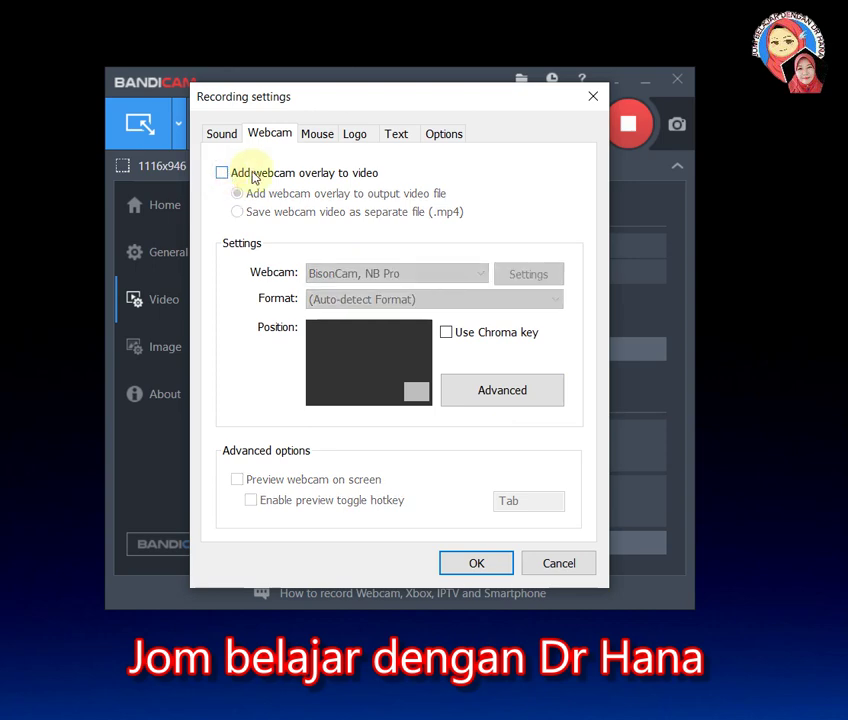
pyautogui.click(474, 565)
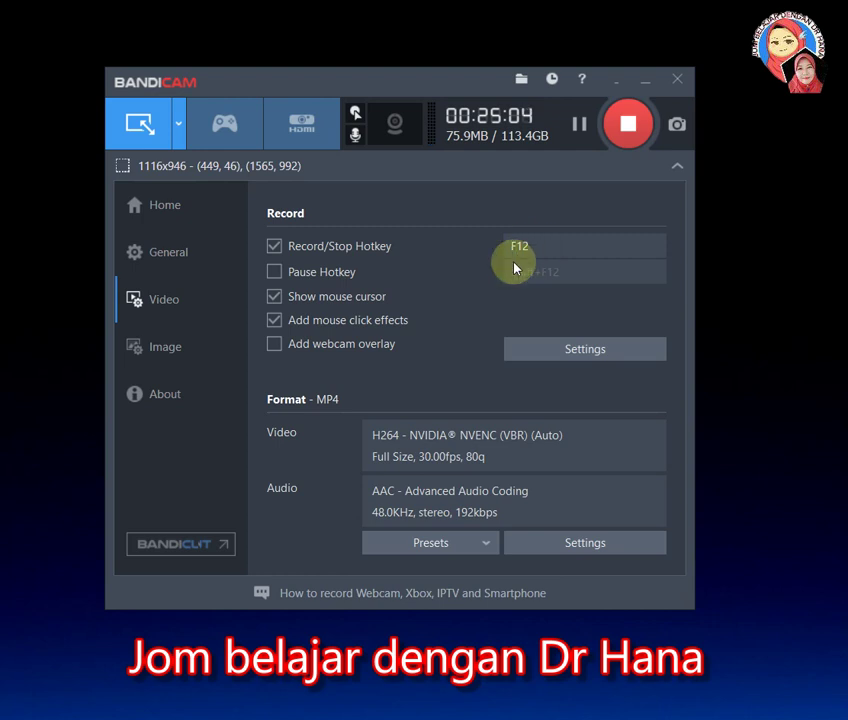
# Step: Look through the image capture options and formats, and return to the video recording settings
pyautogui.click(166, 348)
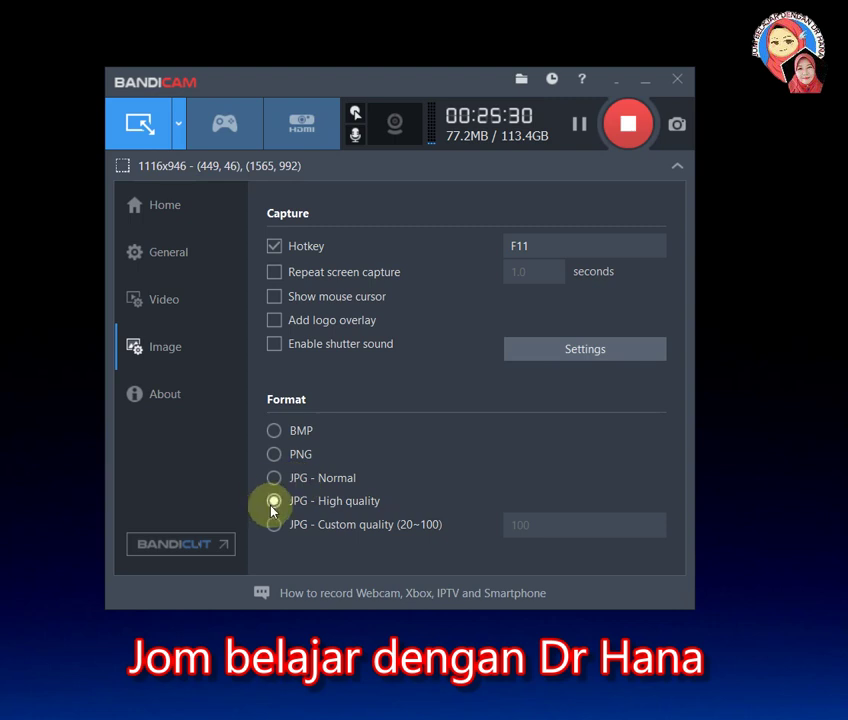
pyautogui.click(183, 306)
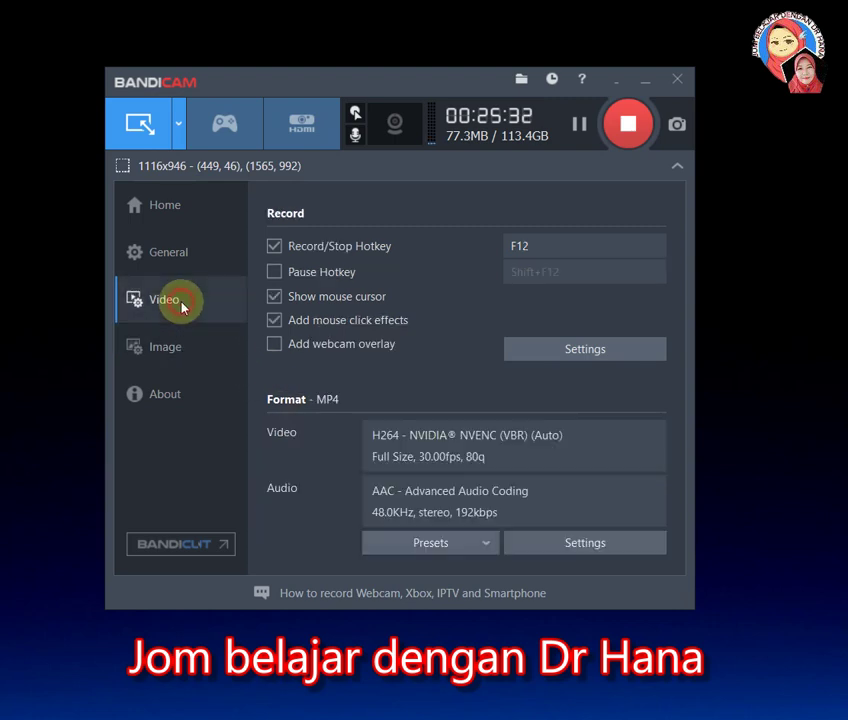